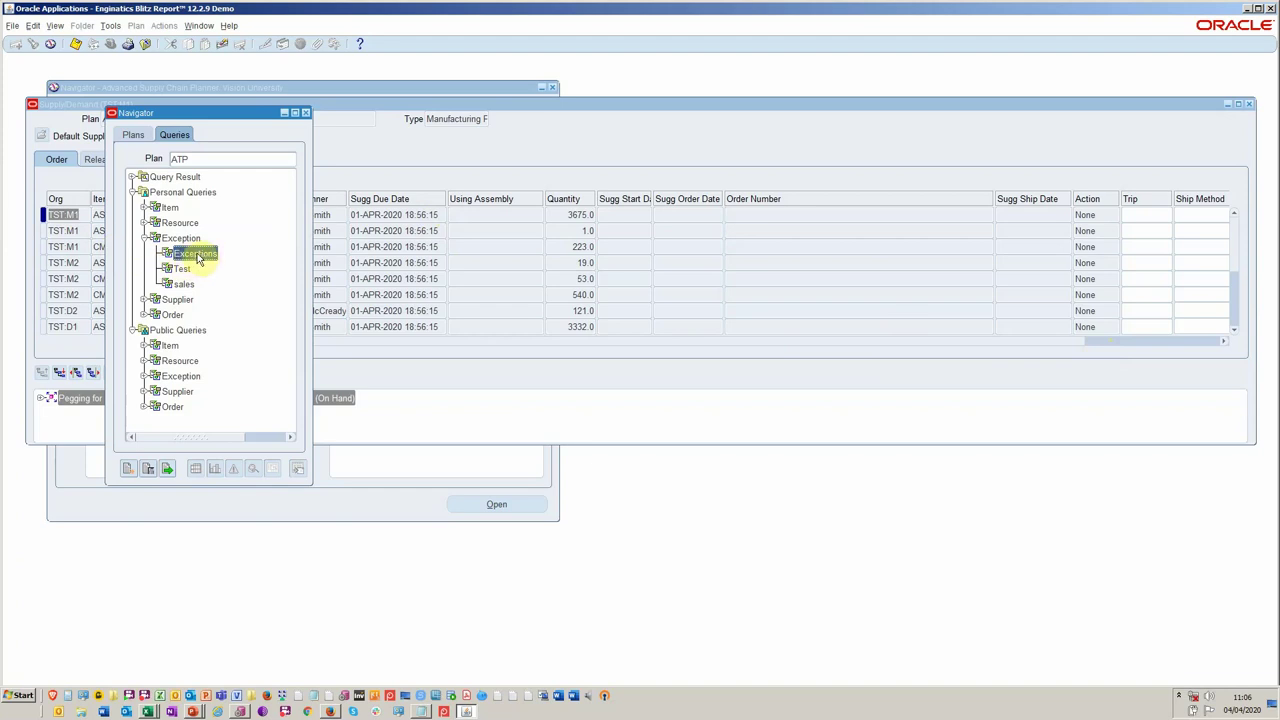
- Execute the Exceptions query and select the Late replenishment for sales order row (9)
right_click(197, 253)
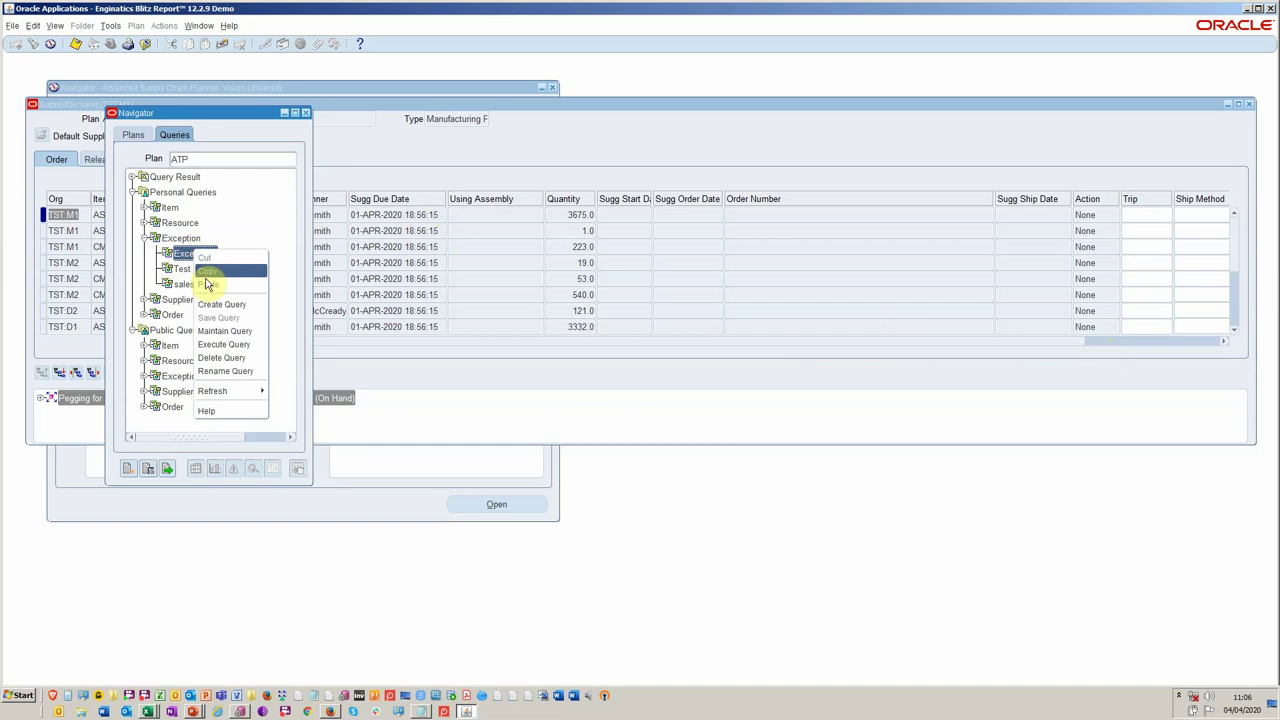
left_click(224, 331)
left_click(275, 237)
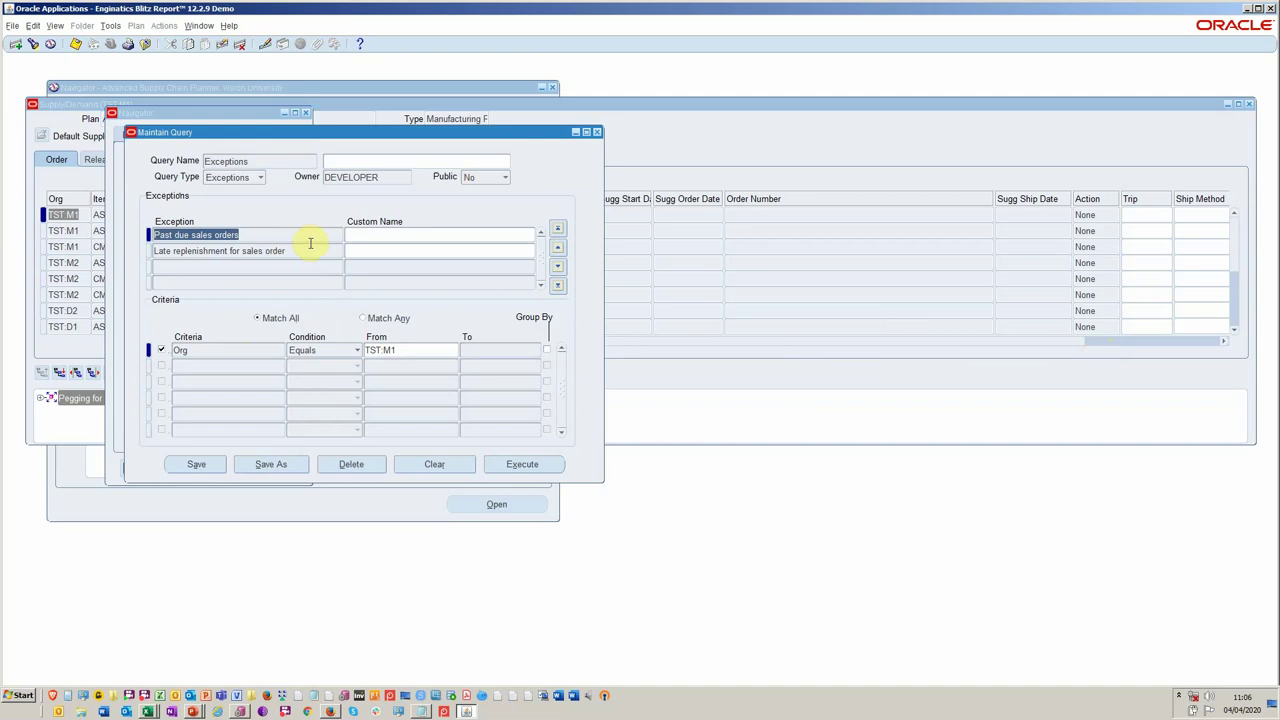
left_click(502, 465)
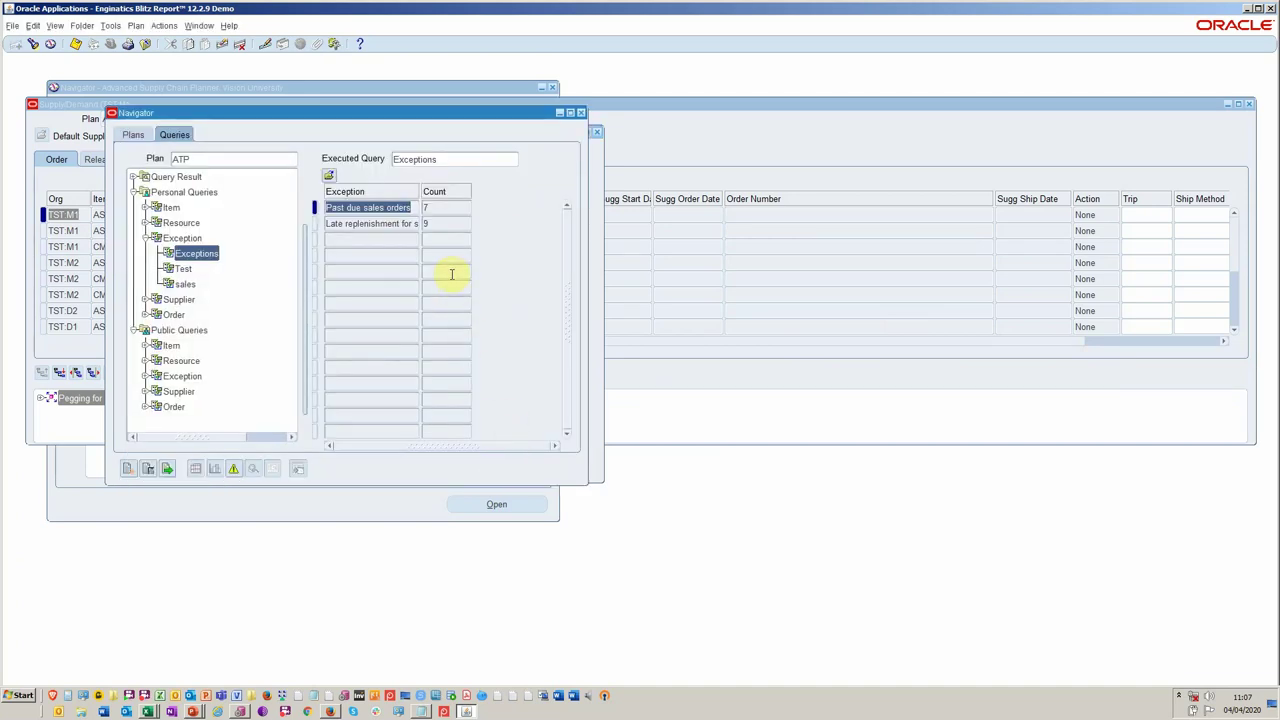
left_click(451, 223)
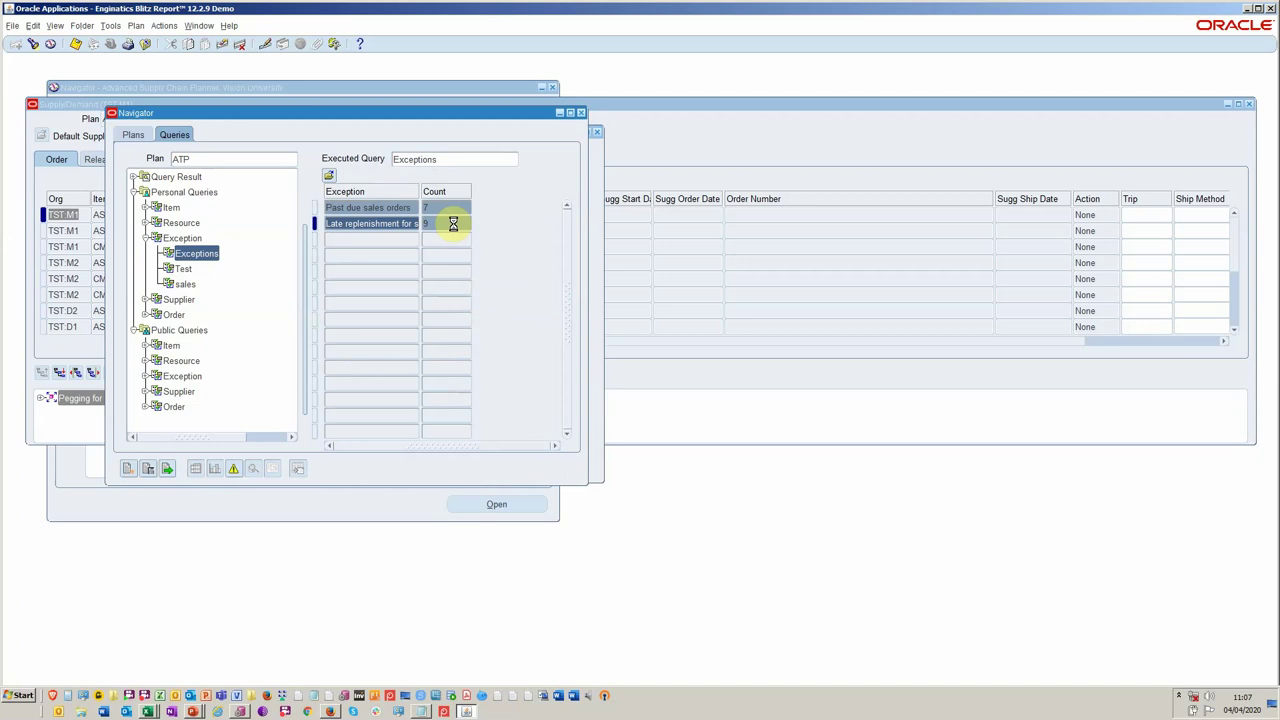
- Show Exceptions All details for TST:M1 and export them to fnd_gfm_5119253.xls
right_click(454, 226)
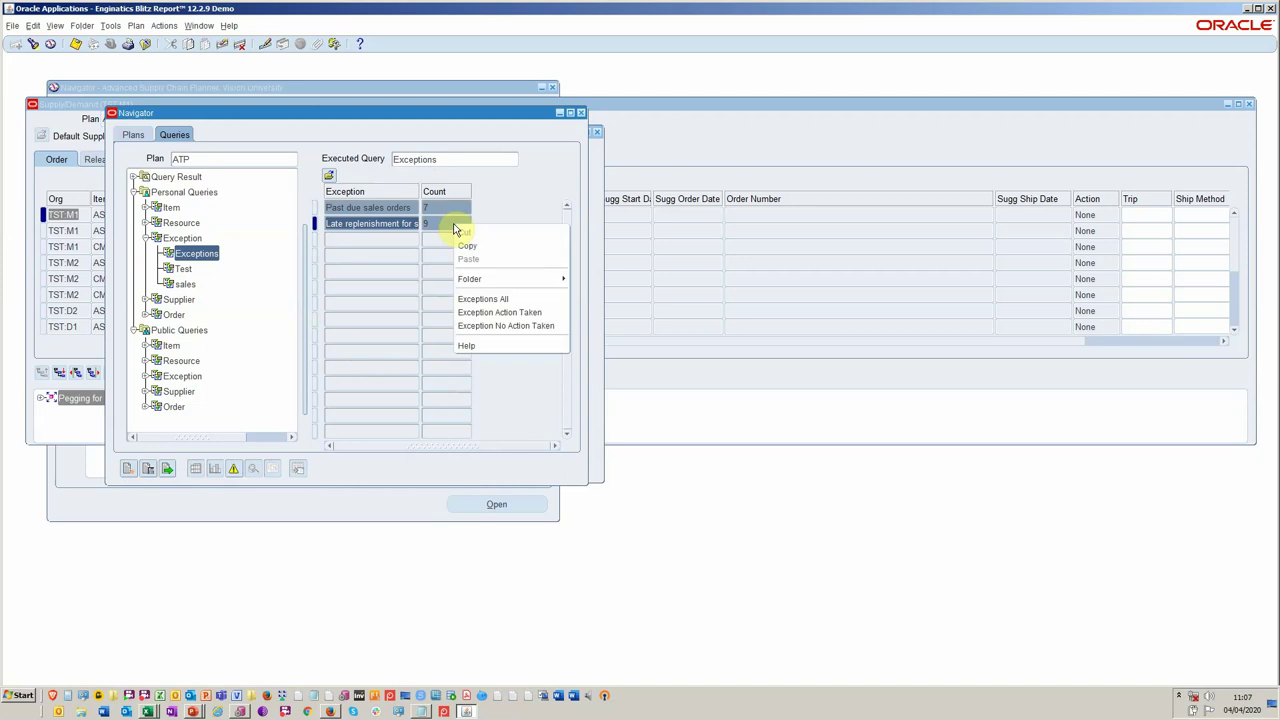
left_click(491, 300)
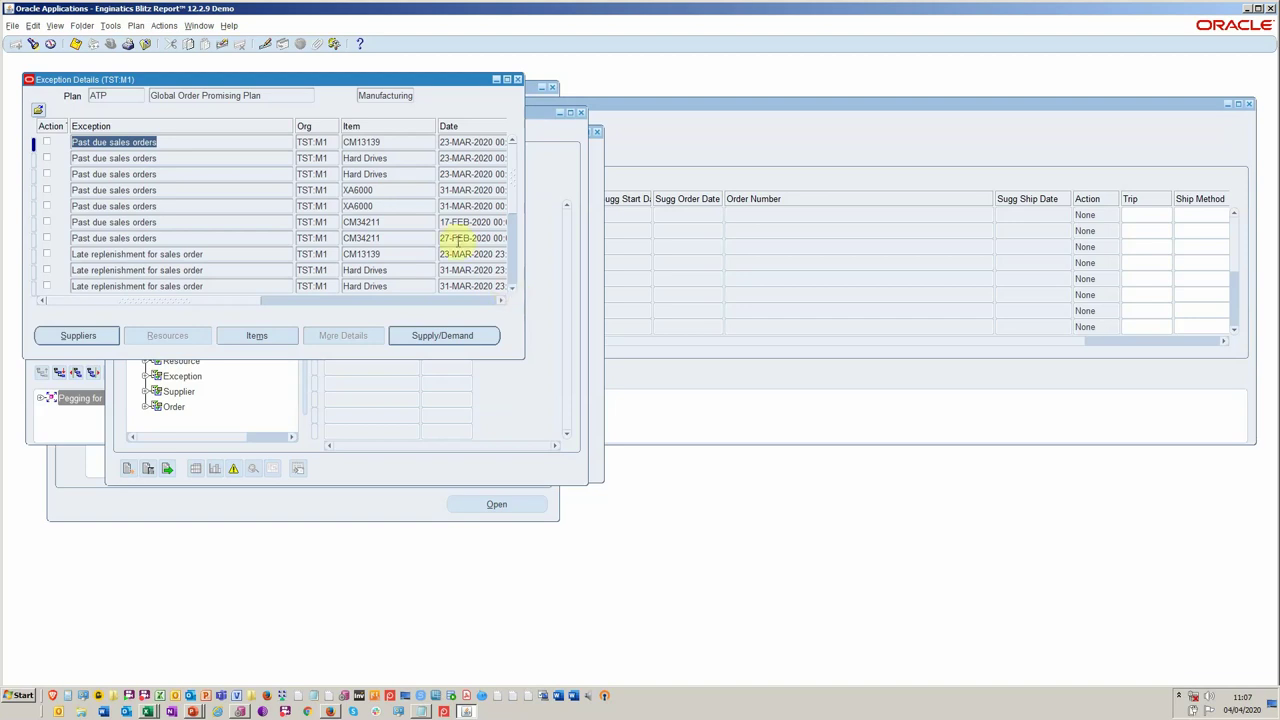
left_click(13, 25)
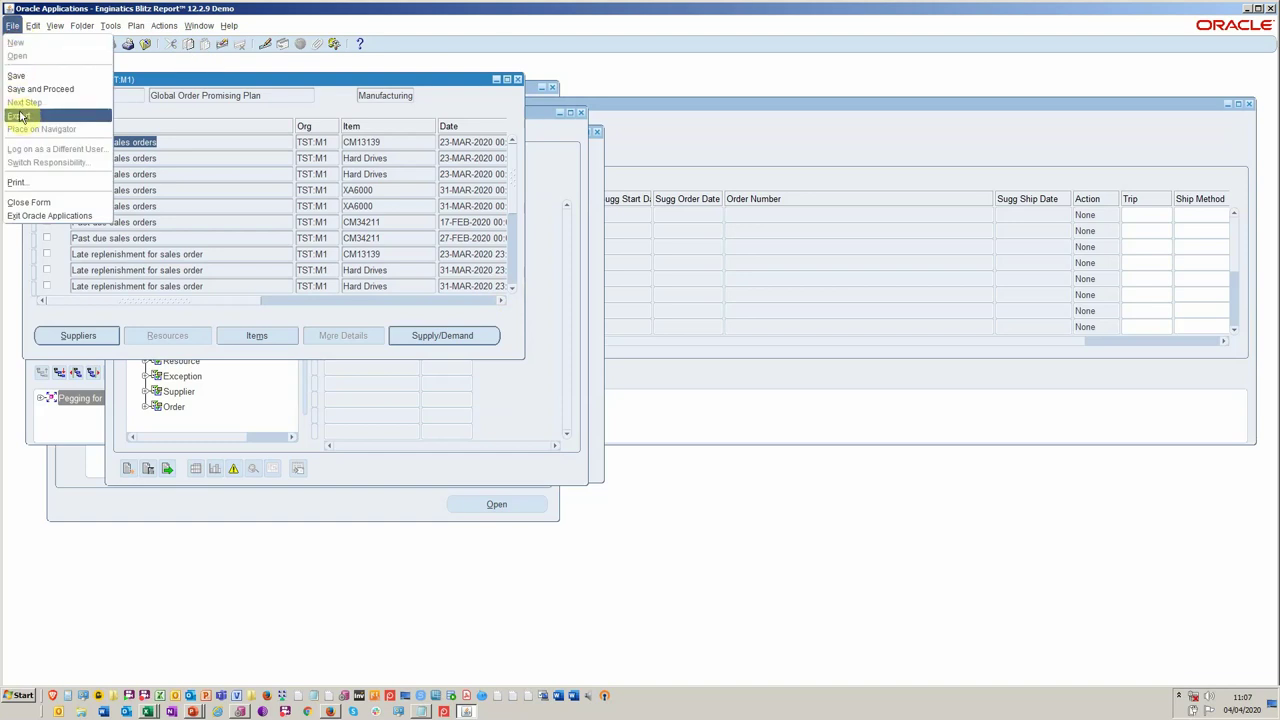
left_click(19, 115)
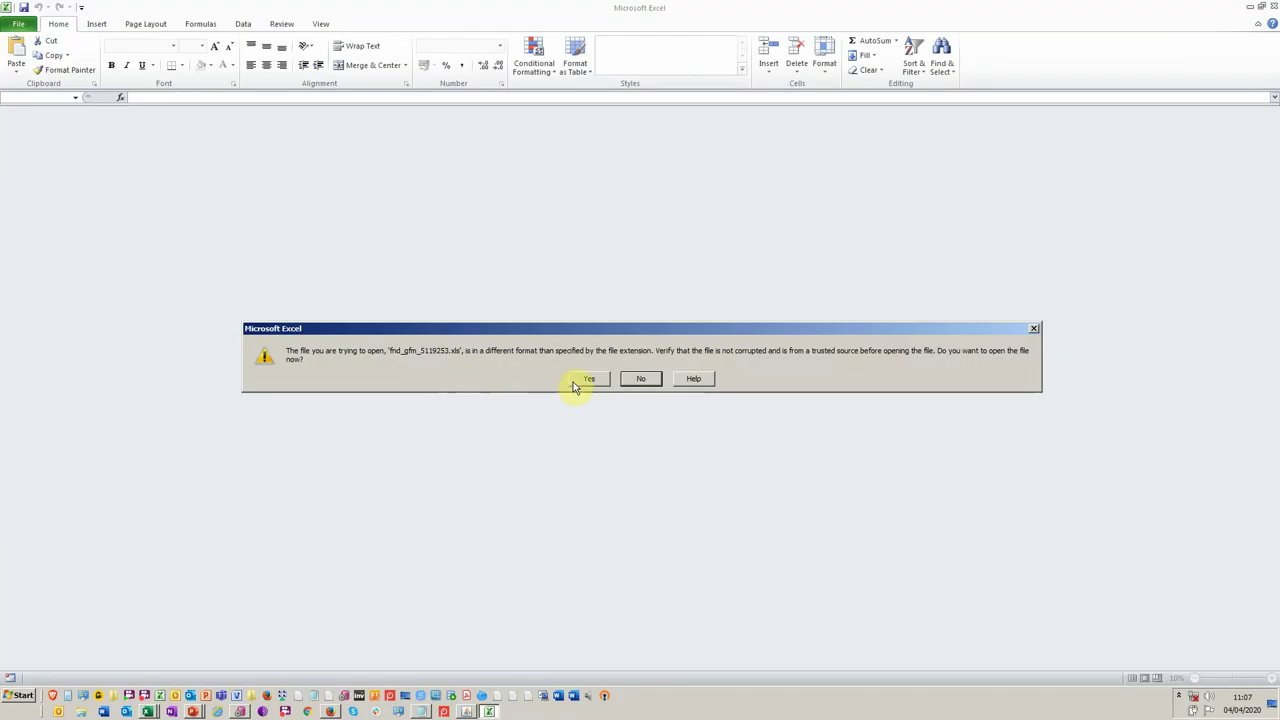
- Open fnd_gfm_5119253.xls past the format warning and autofit all columns of the 16 rows
left_click(589, 379)
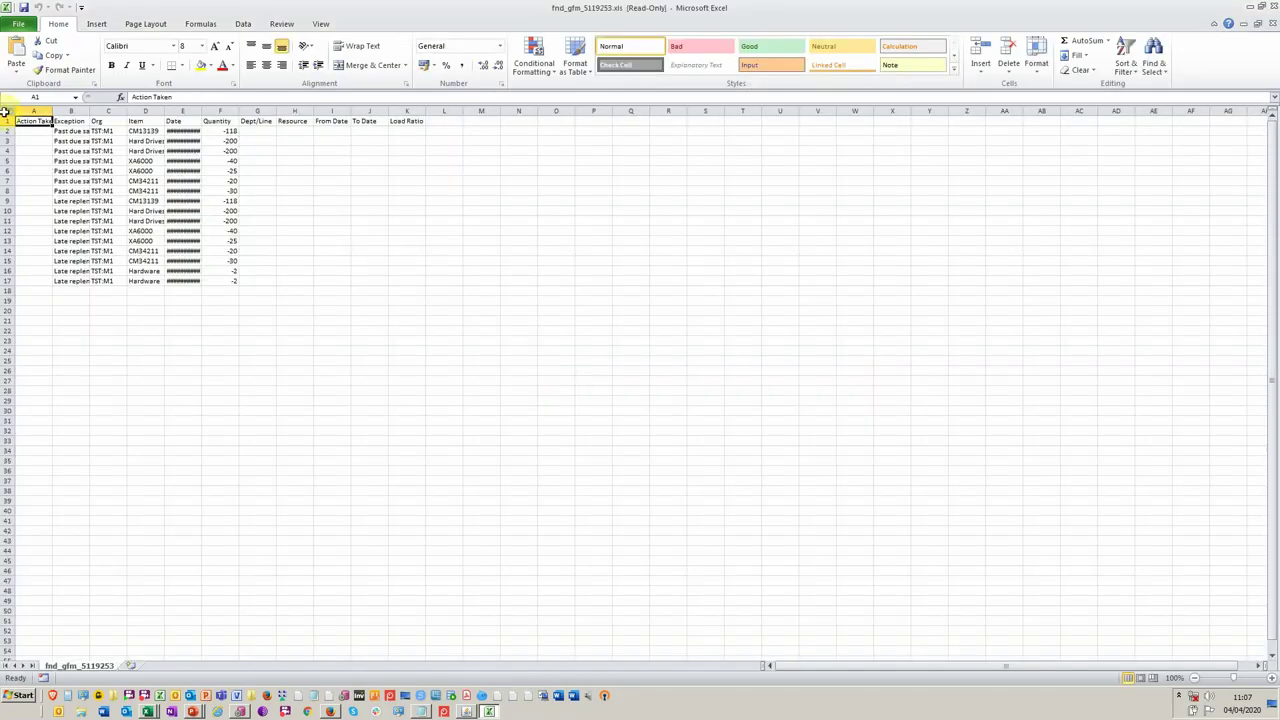
left_click(5, 113)
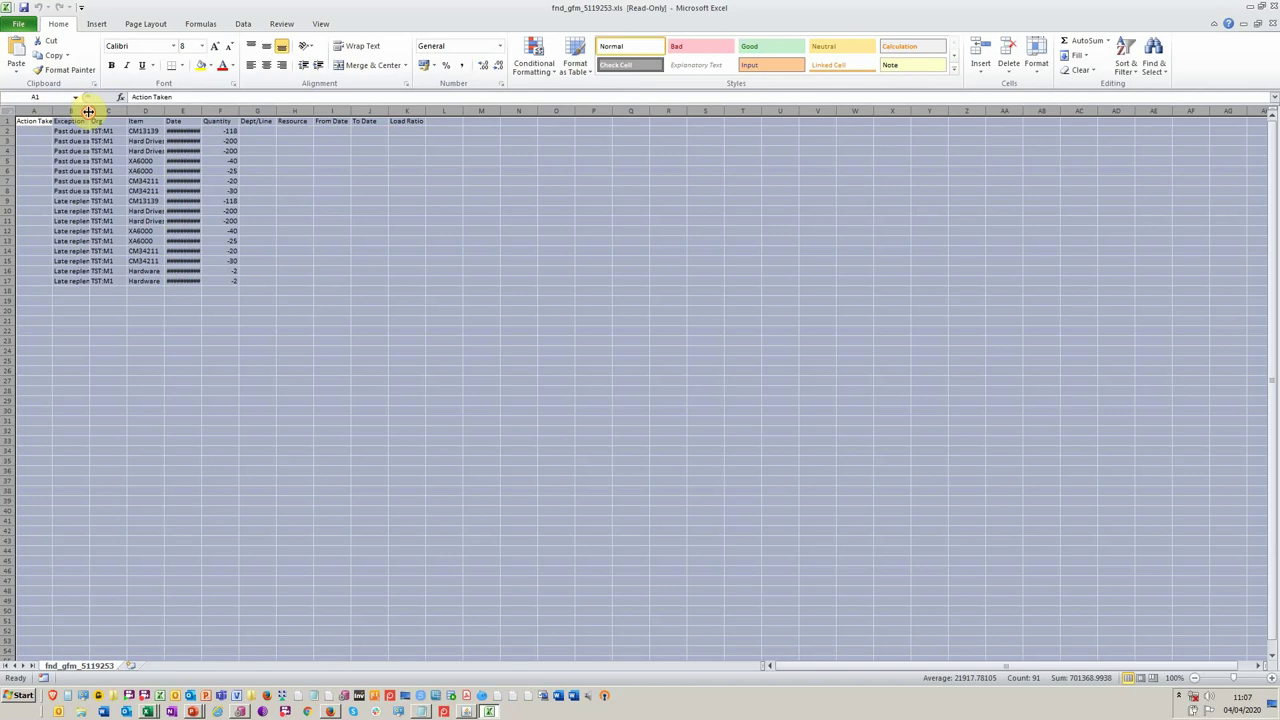
double_click(89, 110)
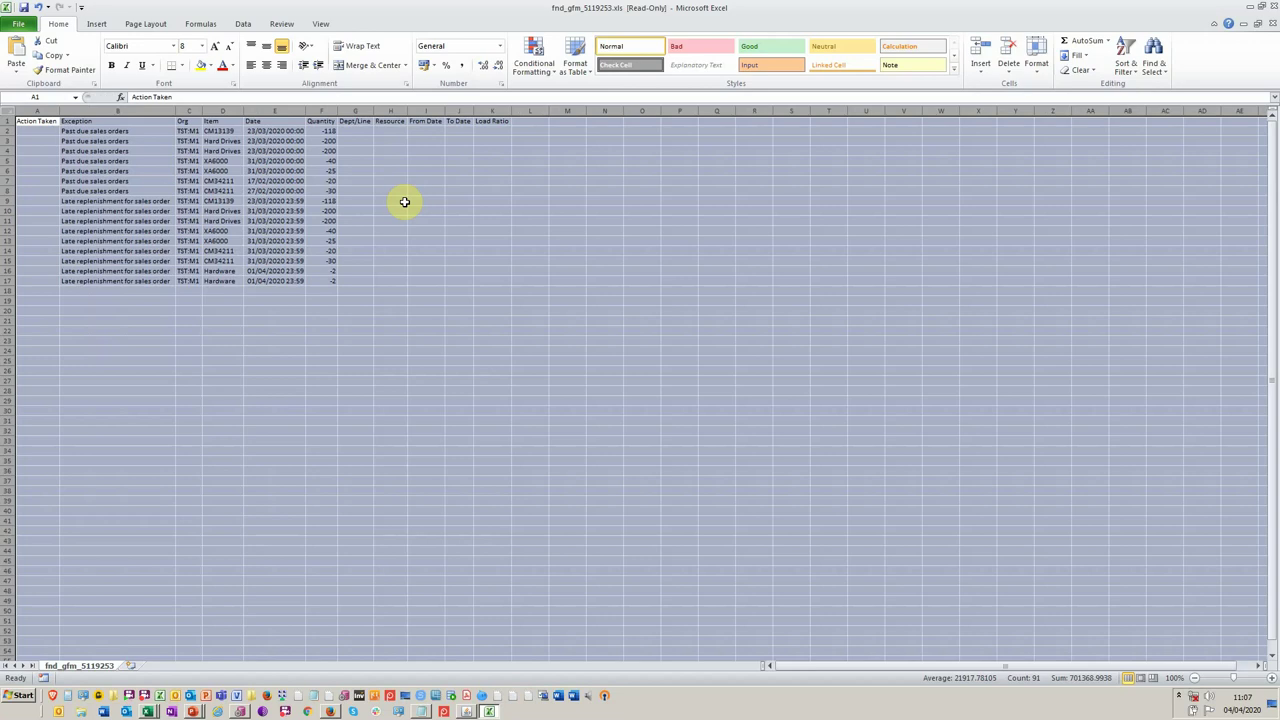
key("alt+Tab")
key("alt+Tab")
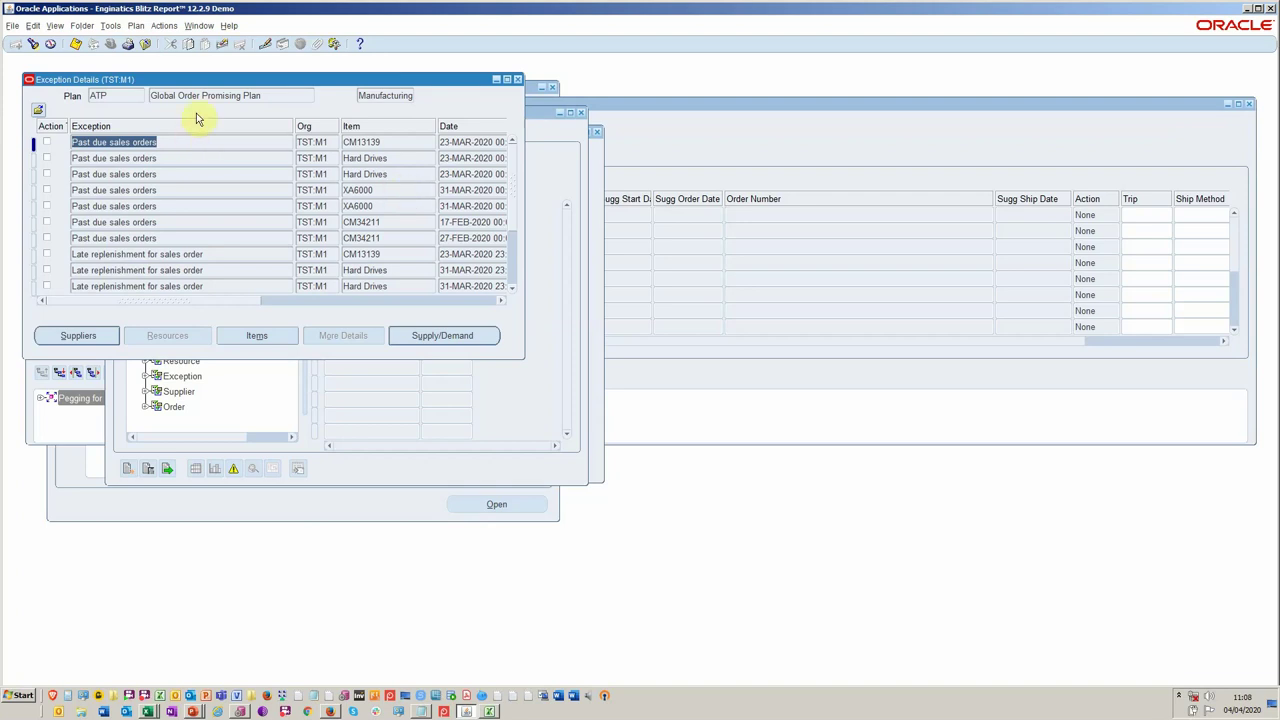
- From Export Pegging, browse the ASCP reports and load ASCP - Exceptions for TST:M1, plan ATP
left_click(162, 27)
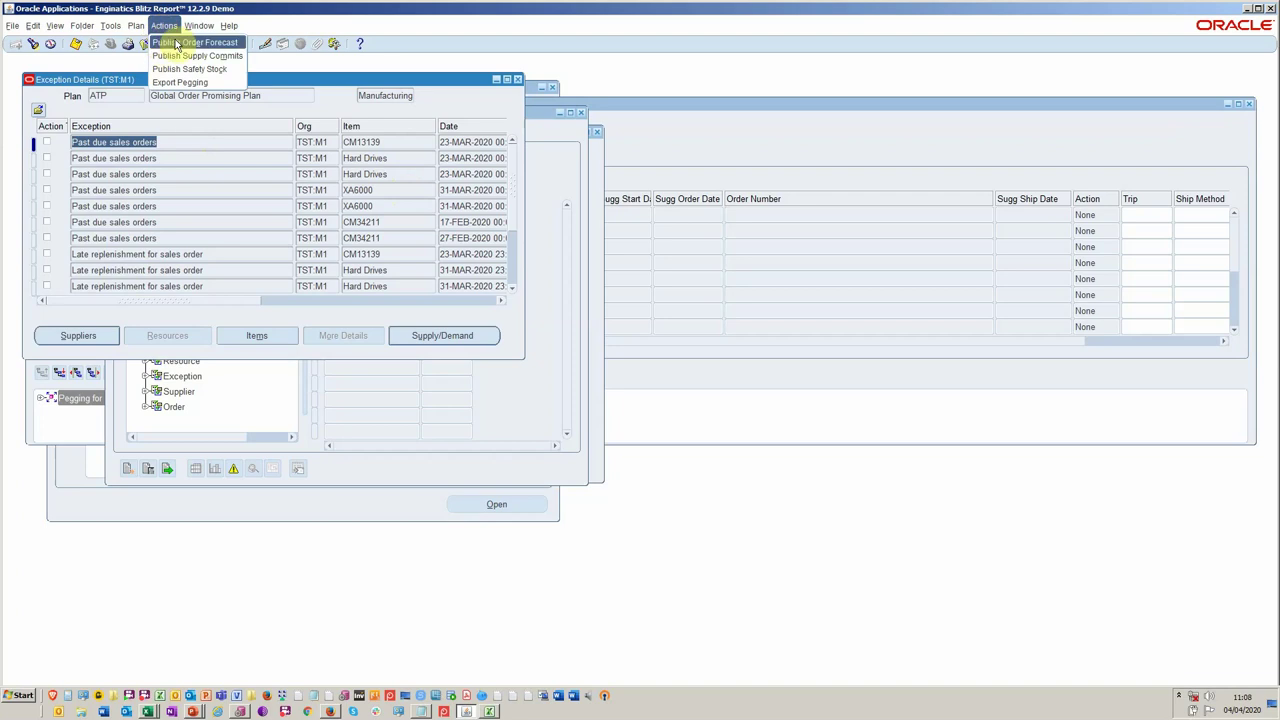
left_click(196, 90)
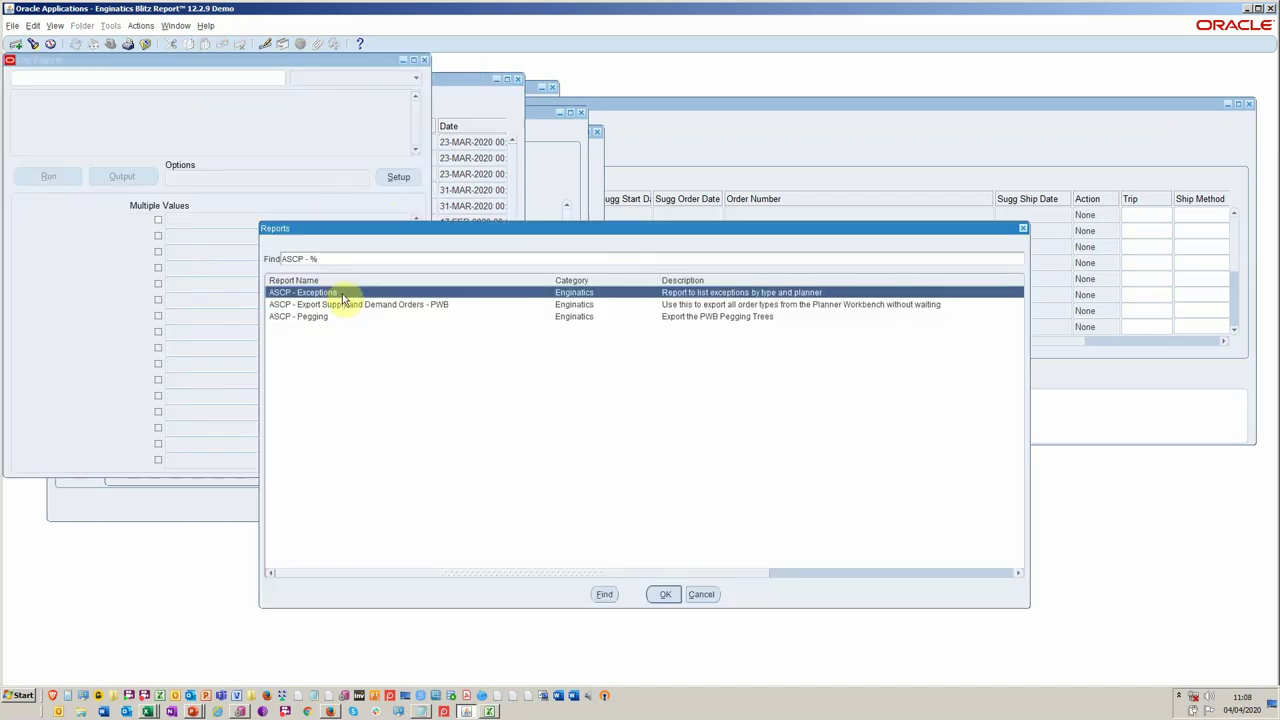
left_click(352, 306)
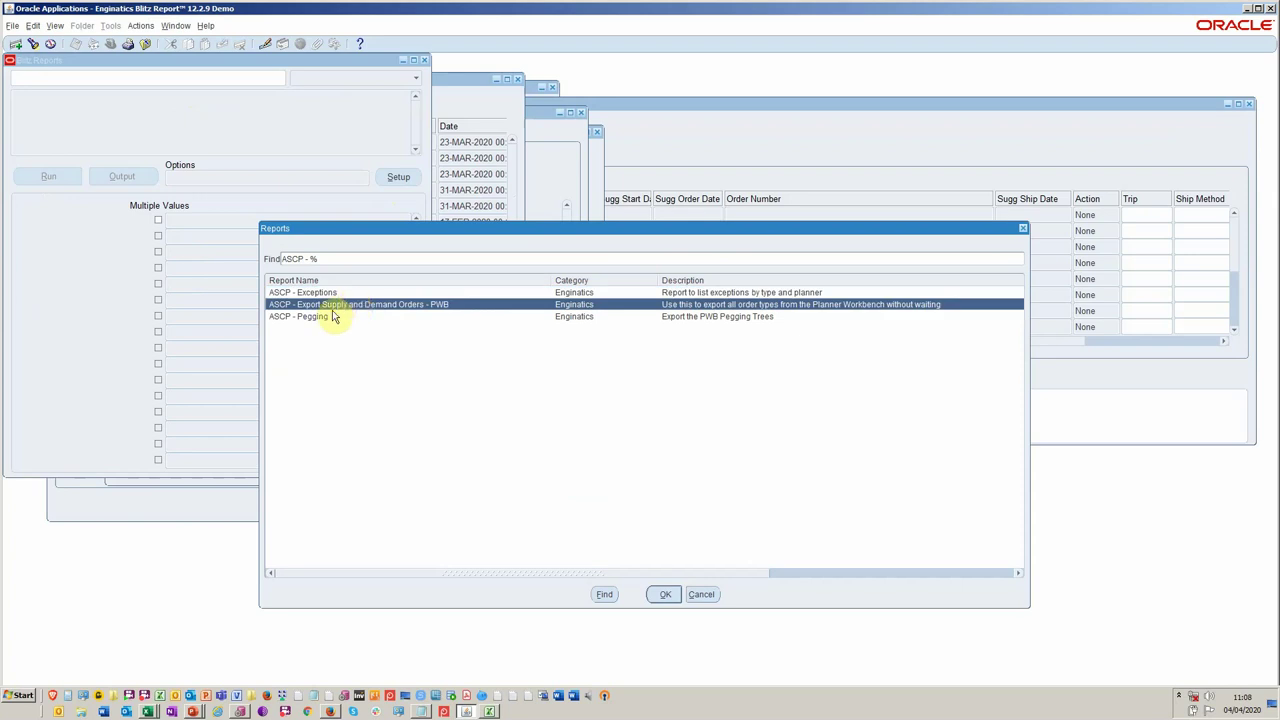
left_click(328, 317)
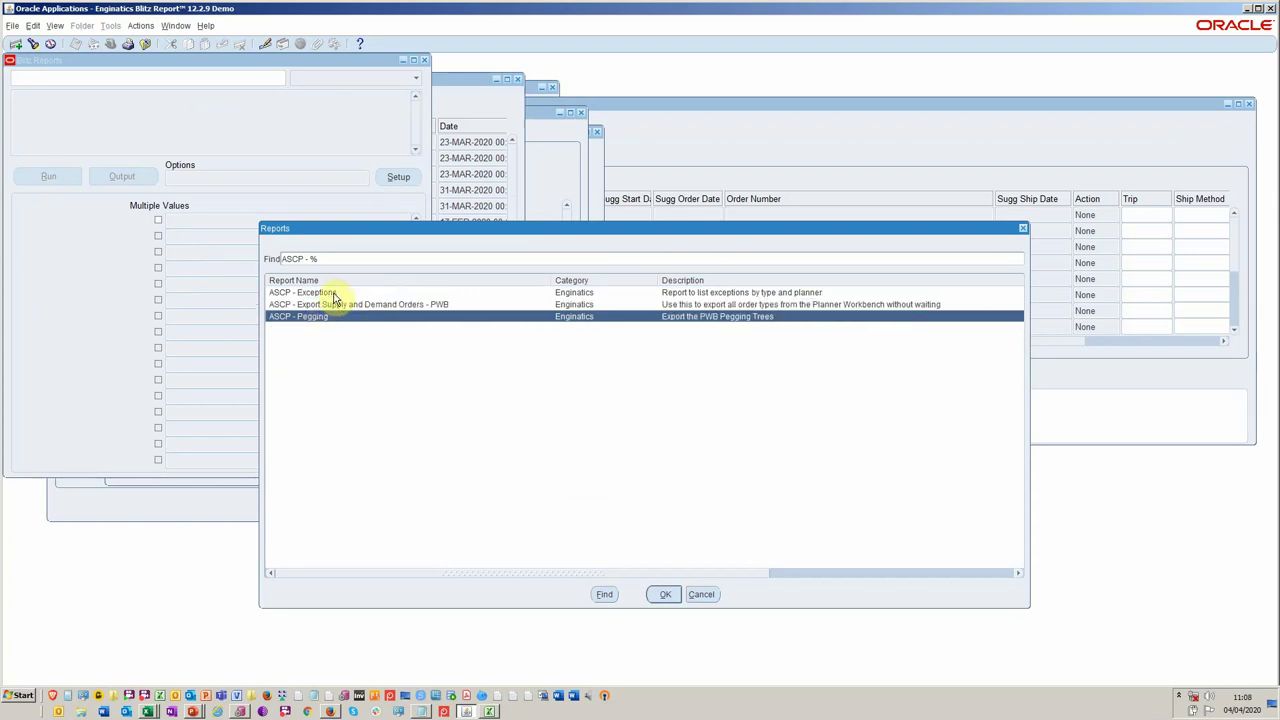
double_click(333, 293)
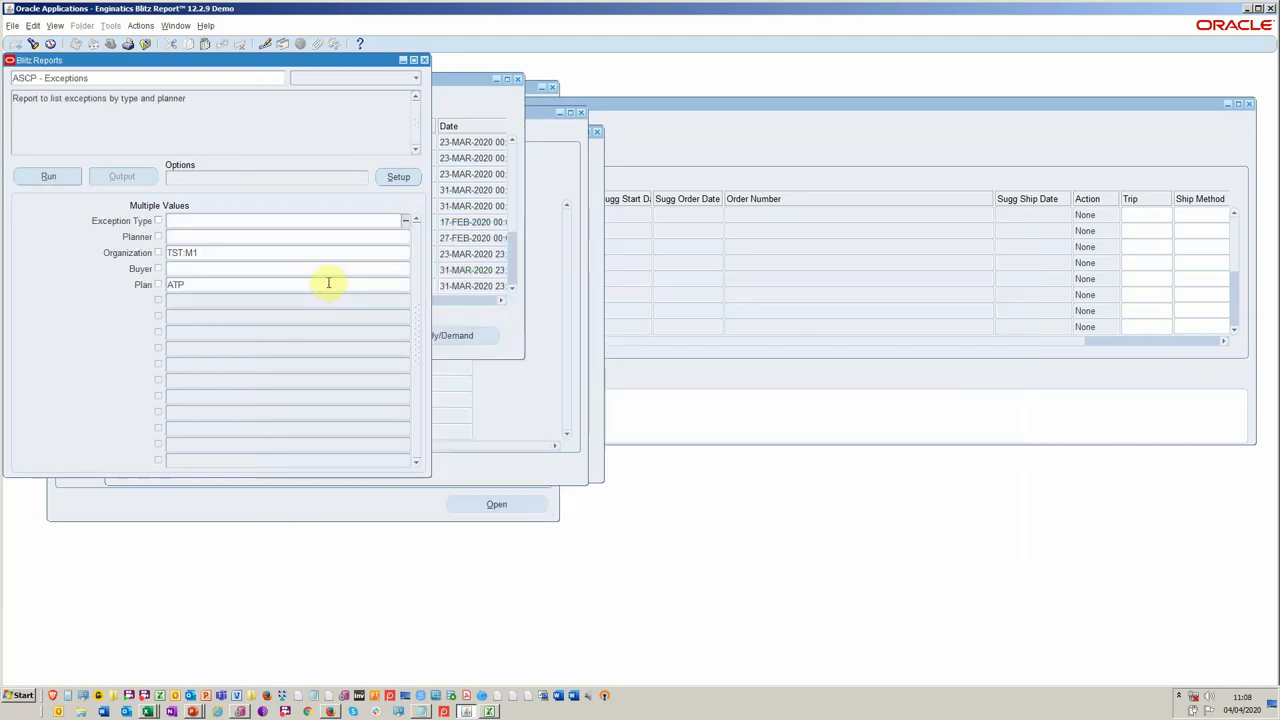
- Open the ASCP - Exceptions setup and read through its full SQL query
left_click(400, 177)
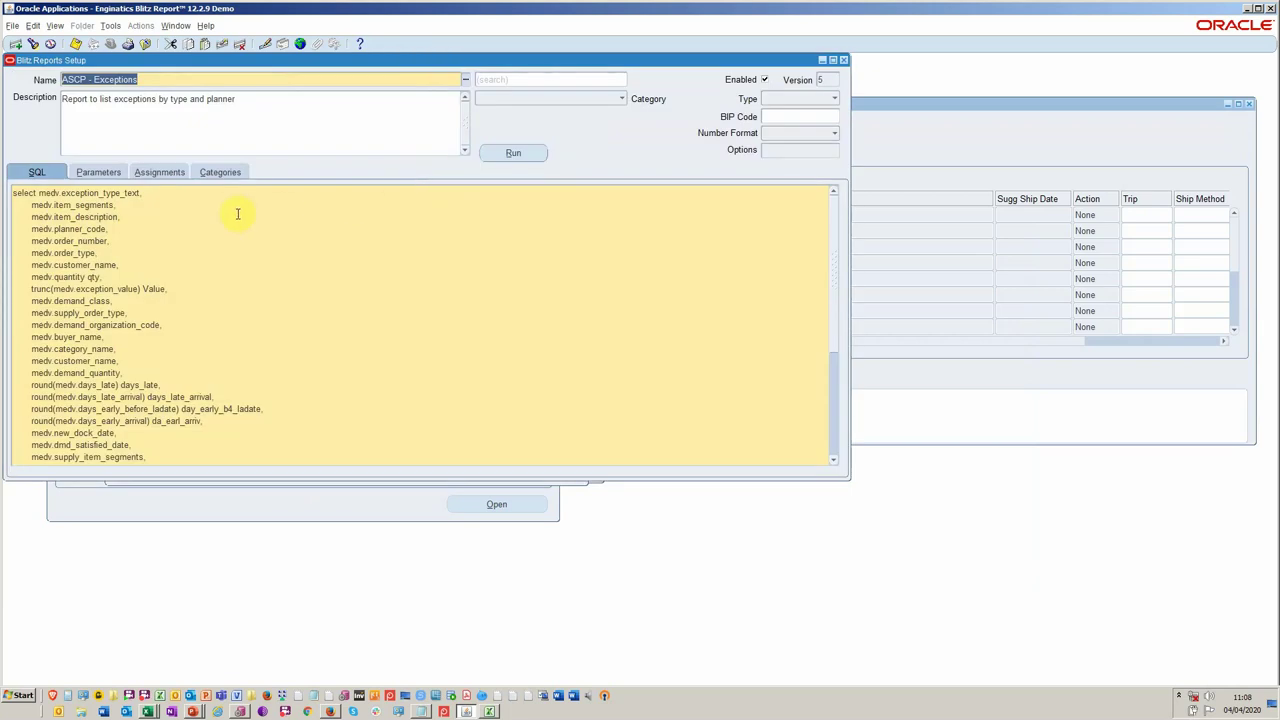
left_click(148, 204)
key("ctrl+a")
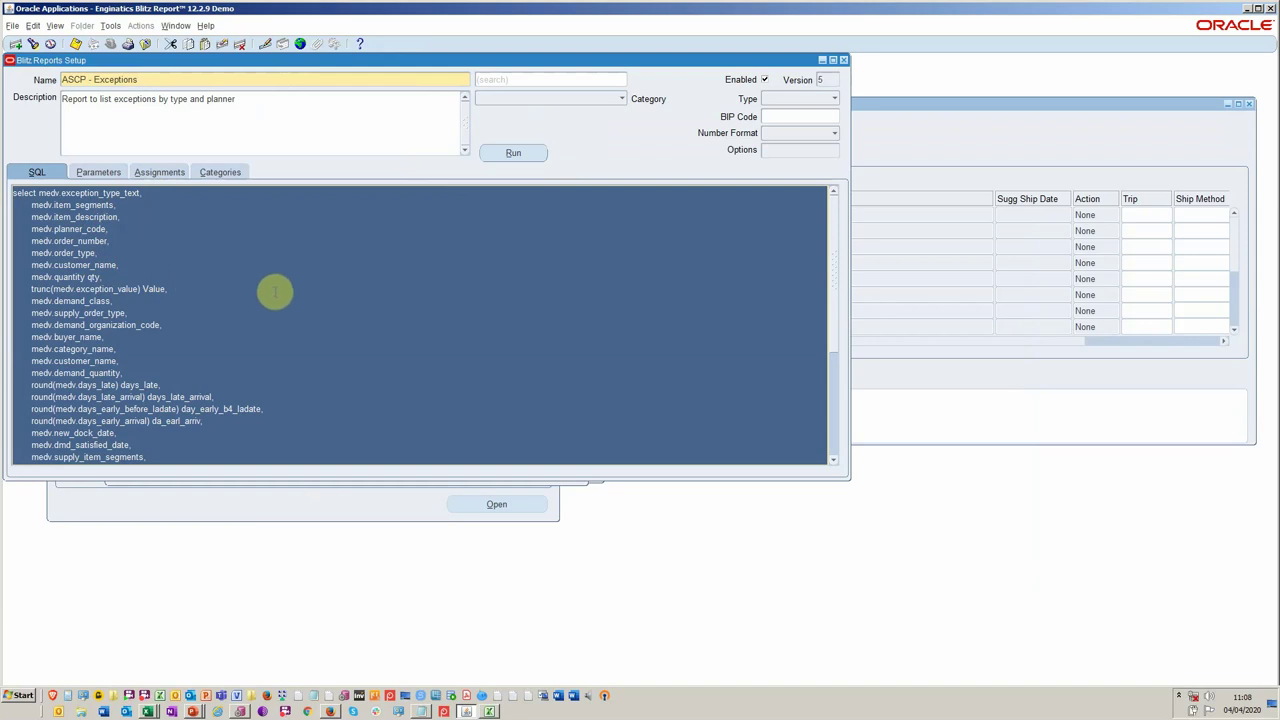
scroll(272, 287, "down", 3)
scroll(256, 300, "down", 2)
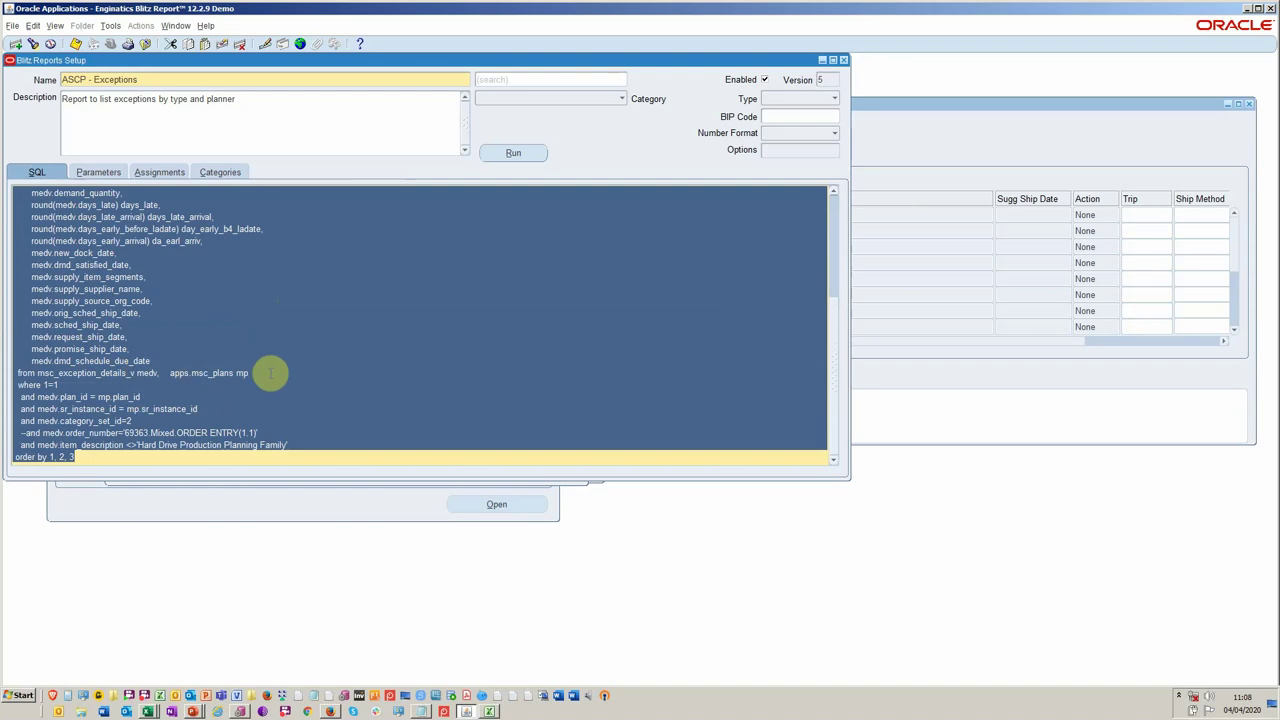
scroll(276, 364, "up", 2)
scroll(278, 362, "up", 3)
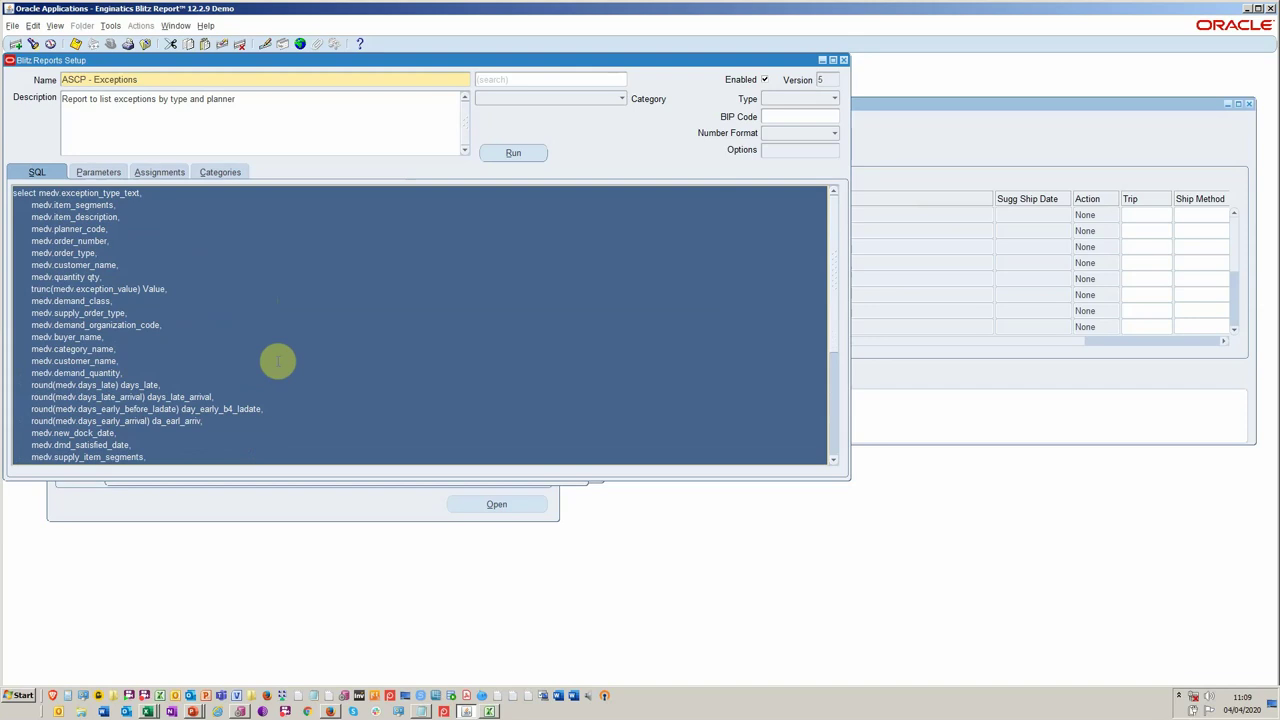
left_click(93, 172)
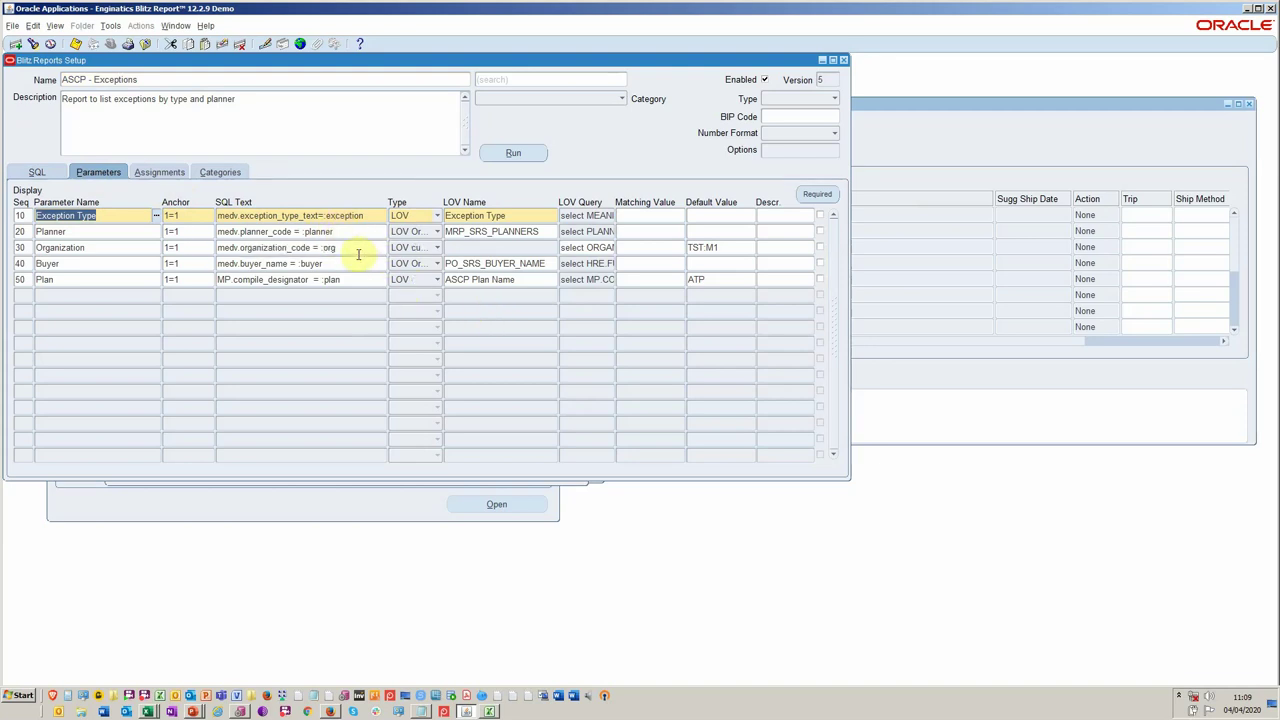
- Copy the existing Plan parameter, found by searching 'plan', into a new parameter row
left_click(86, 294)
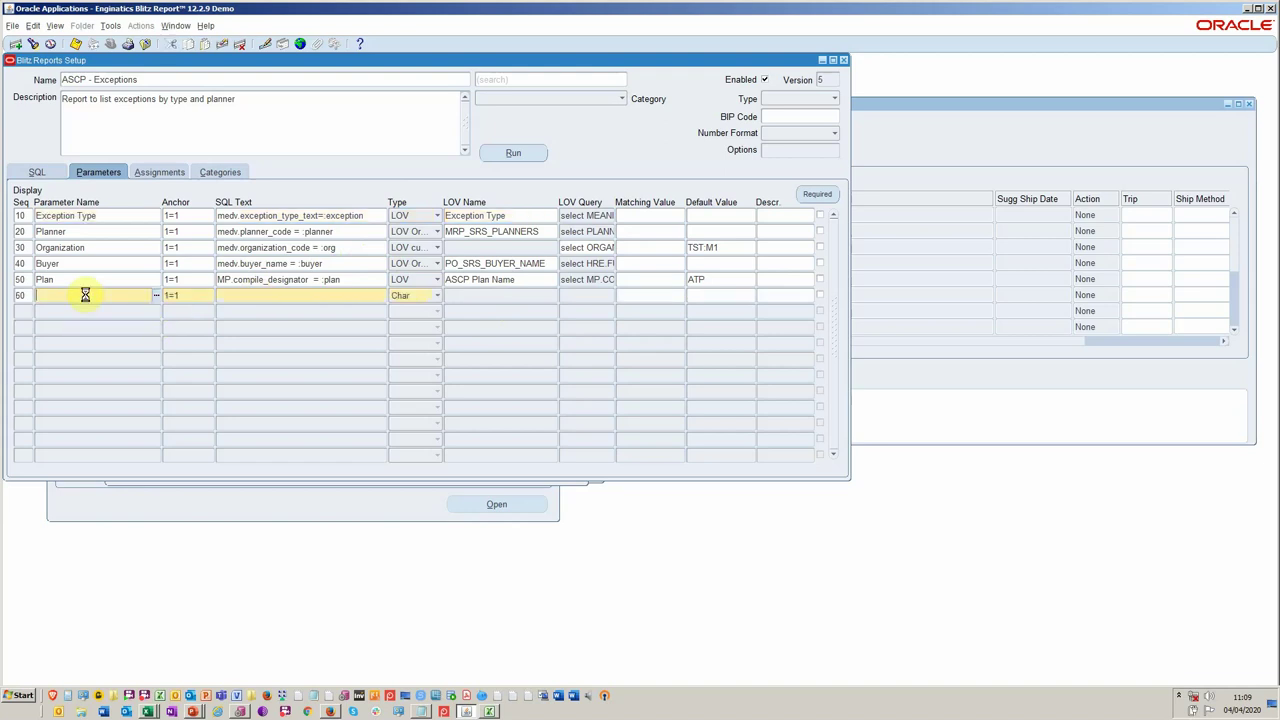
type("plan%")
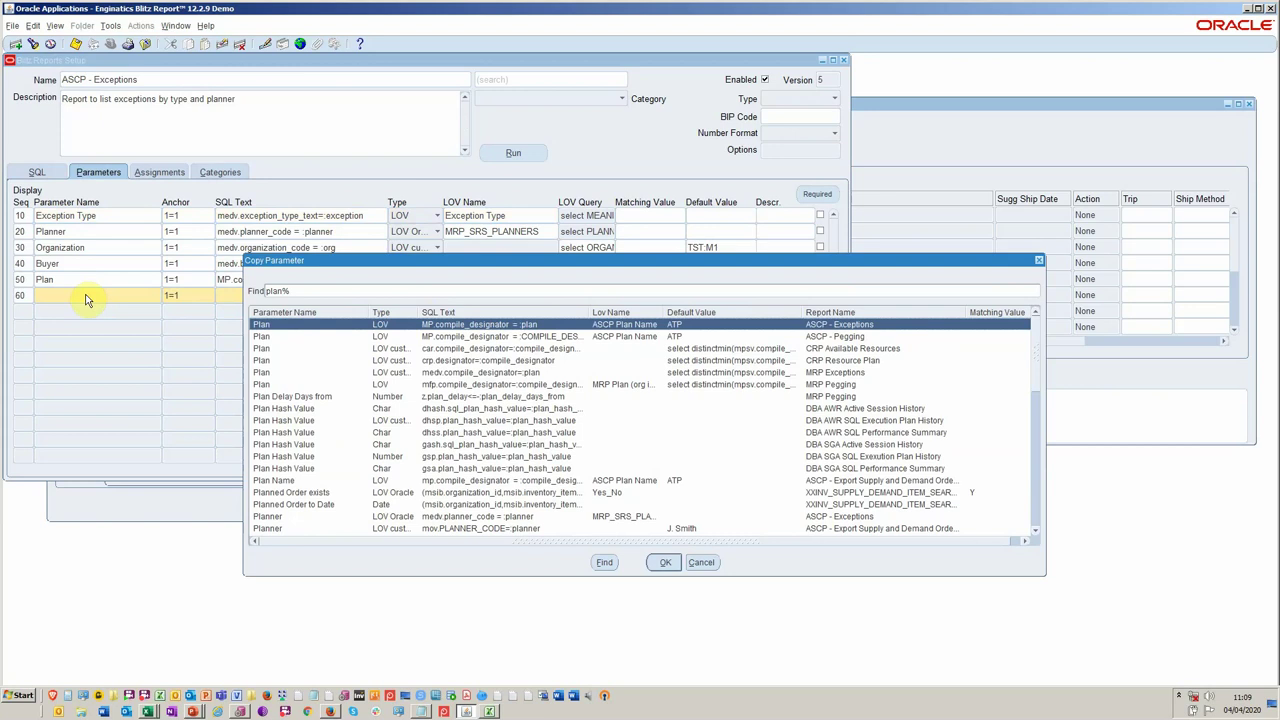
double_click(394, 326)
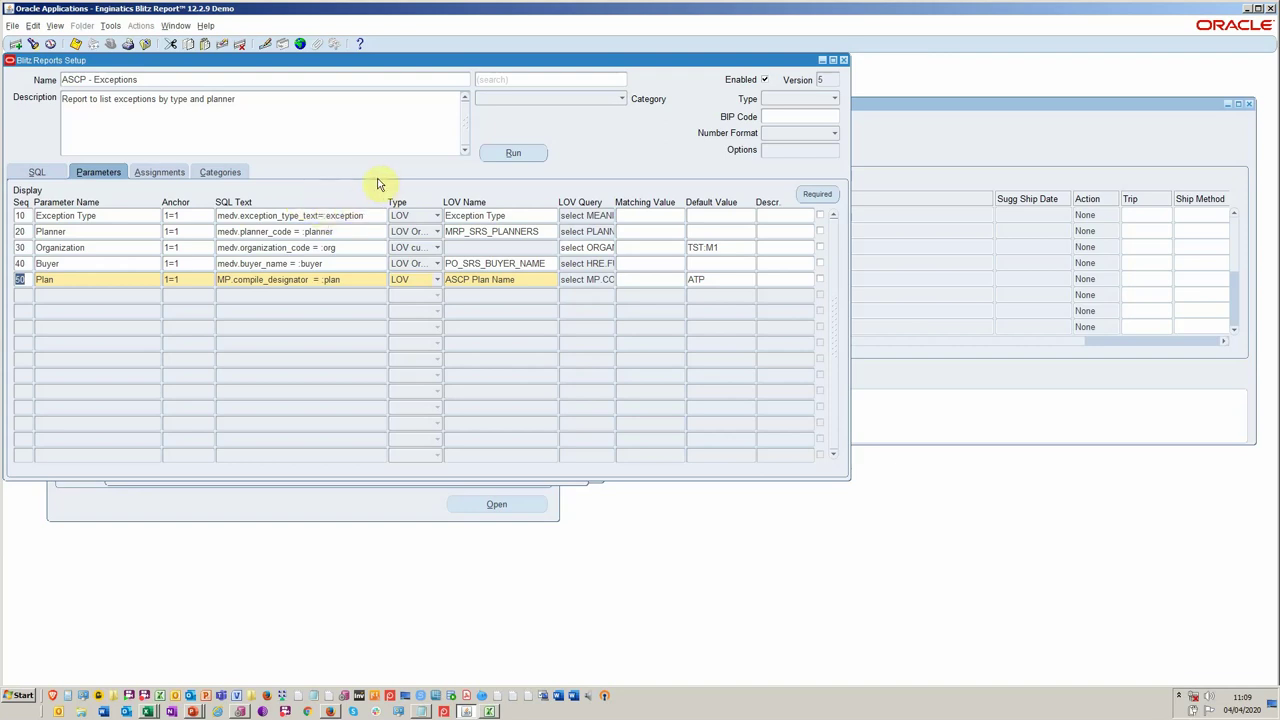
- Check the Advanced Supply Chain Planner Include assignment and the Enginatics category
left_click(165, 172)
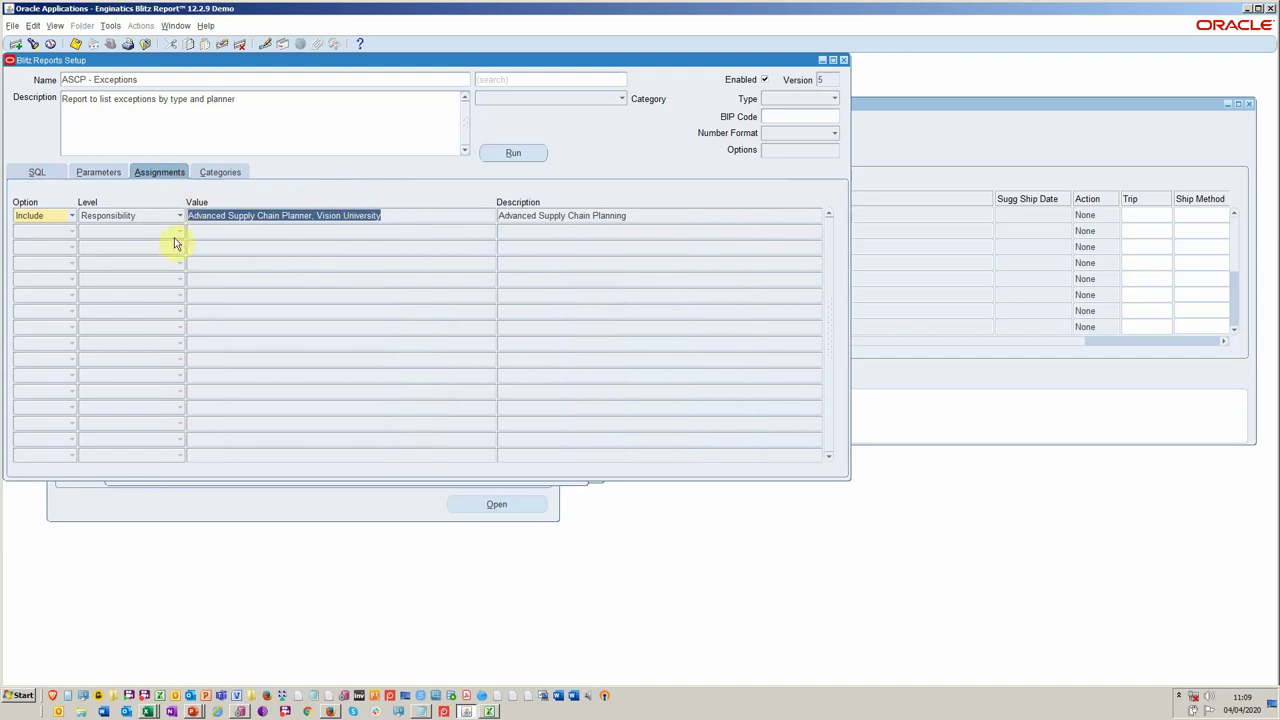
left_click(207, 233)
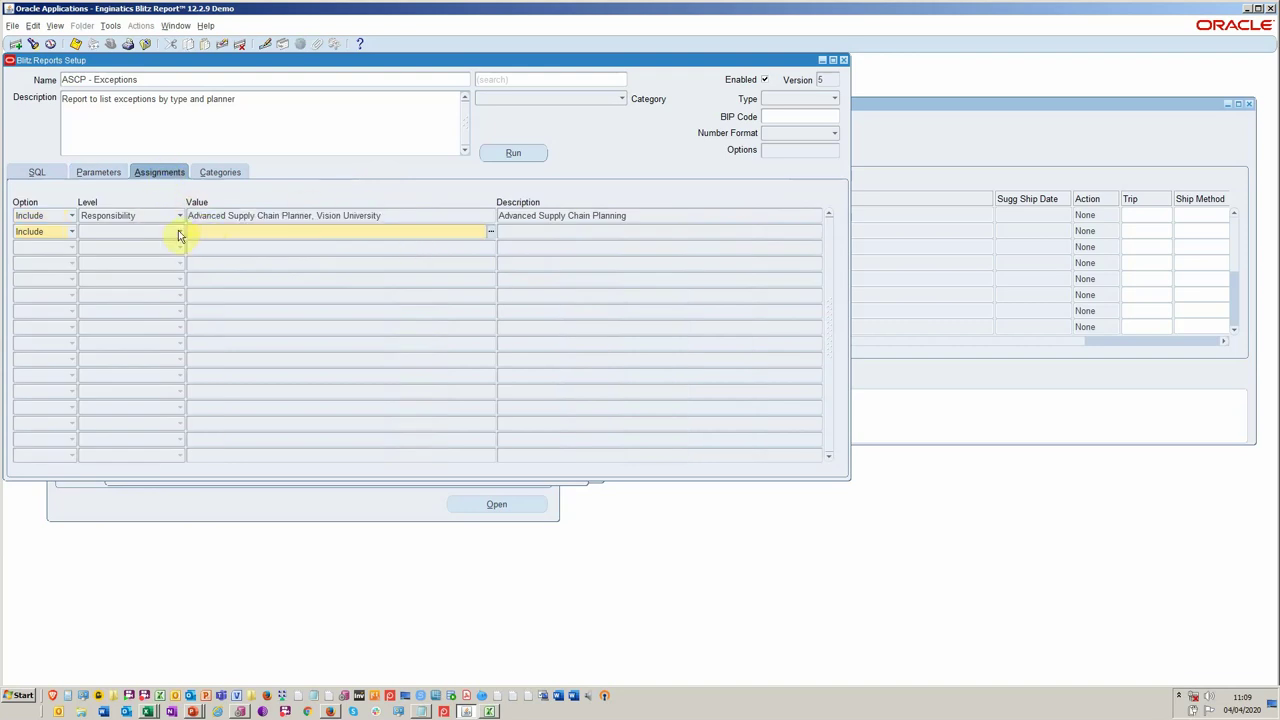
left_click(179, 233)
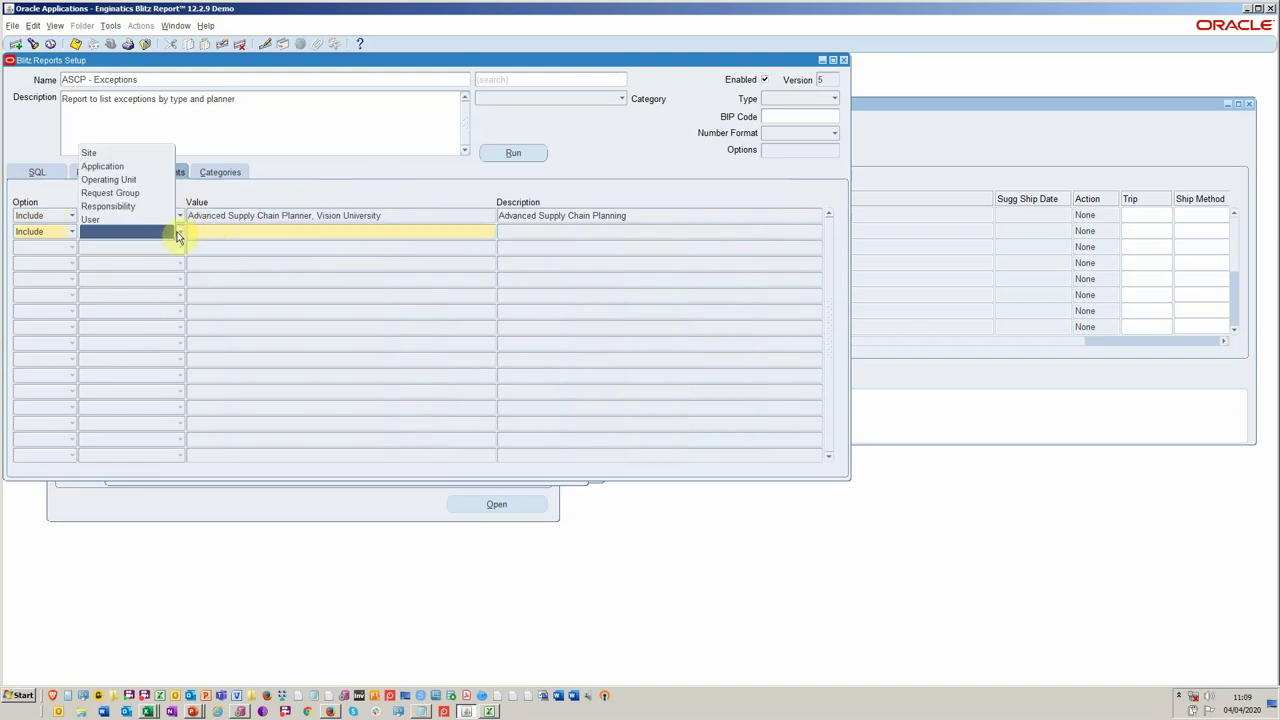
left_click(272, 216)
left_click(227, 173)
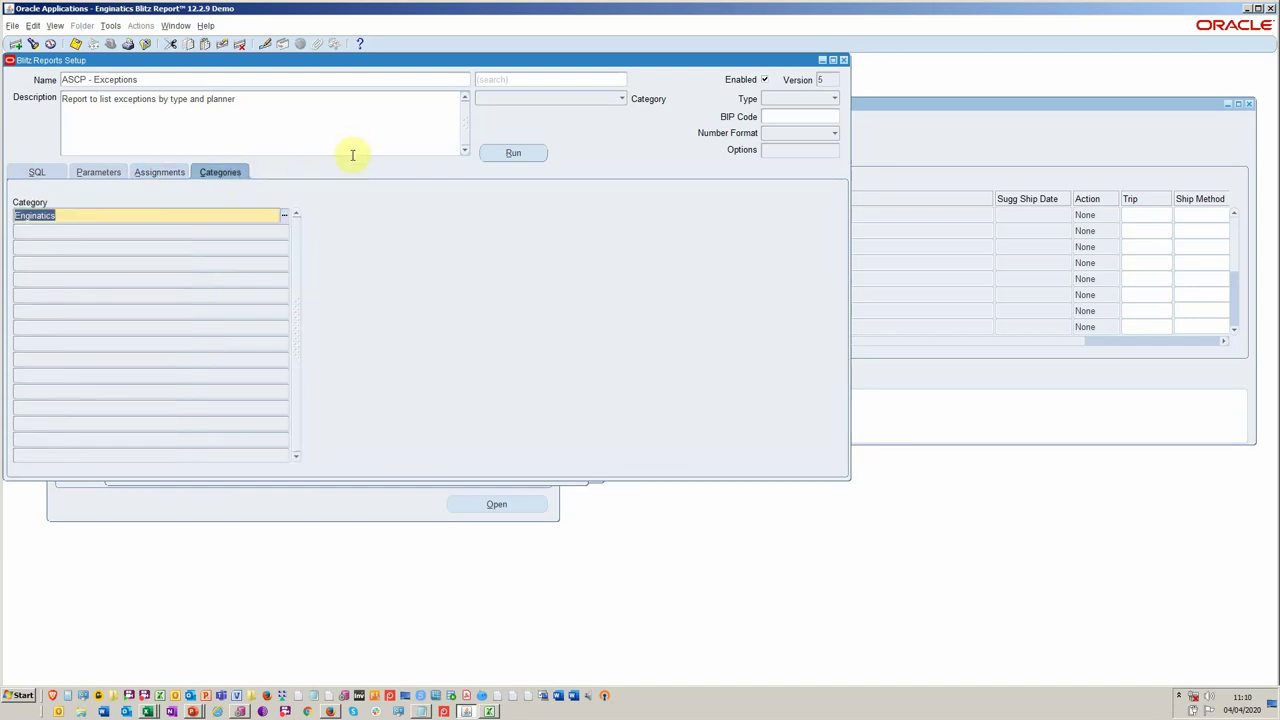
left_click(22, 173)
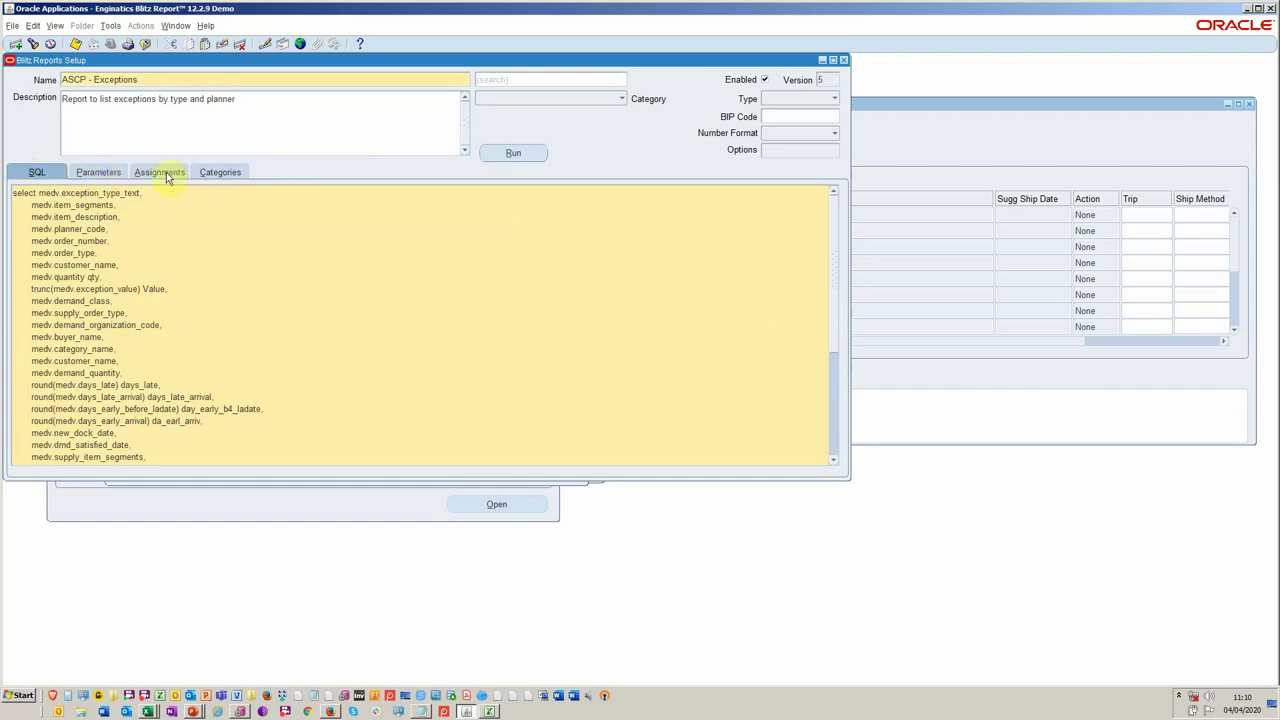
- In the run window, allow multiple Exception Type values and choose Late replenishment for sales order
left_click(511, 154)
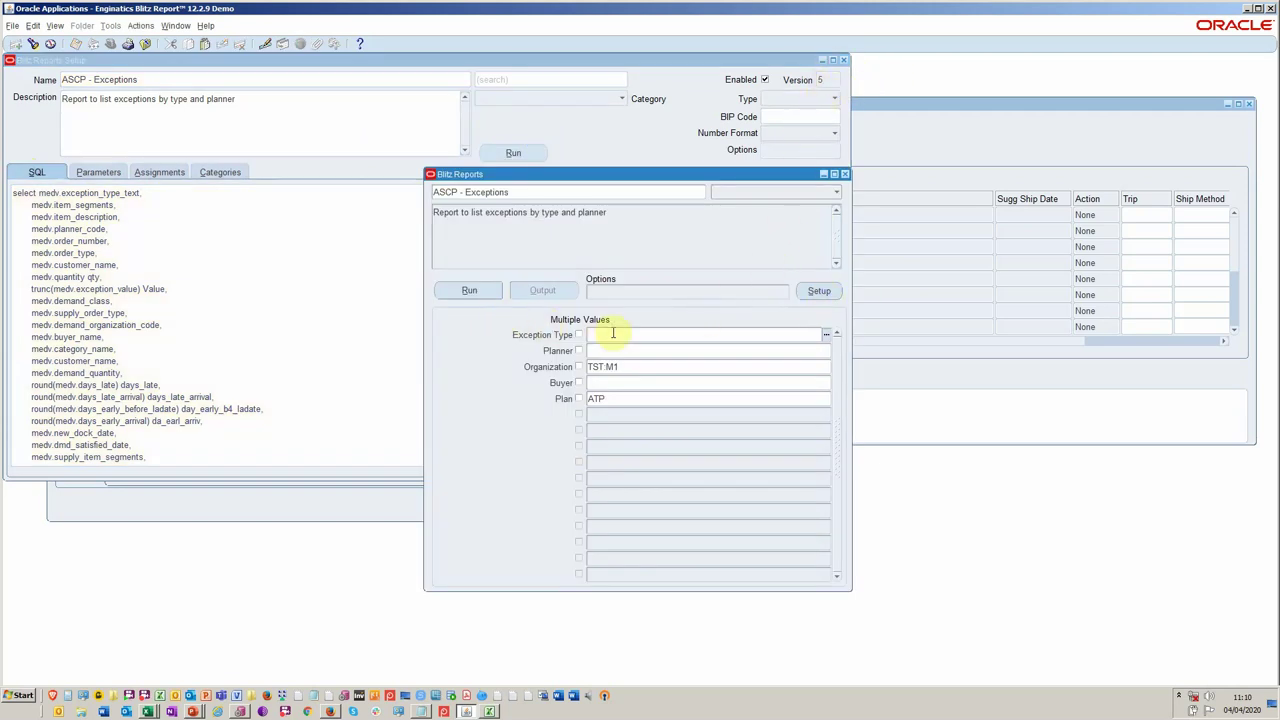
left_click(824, 334)
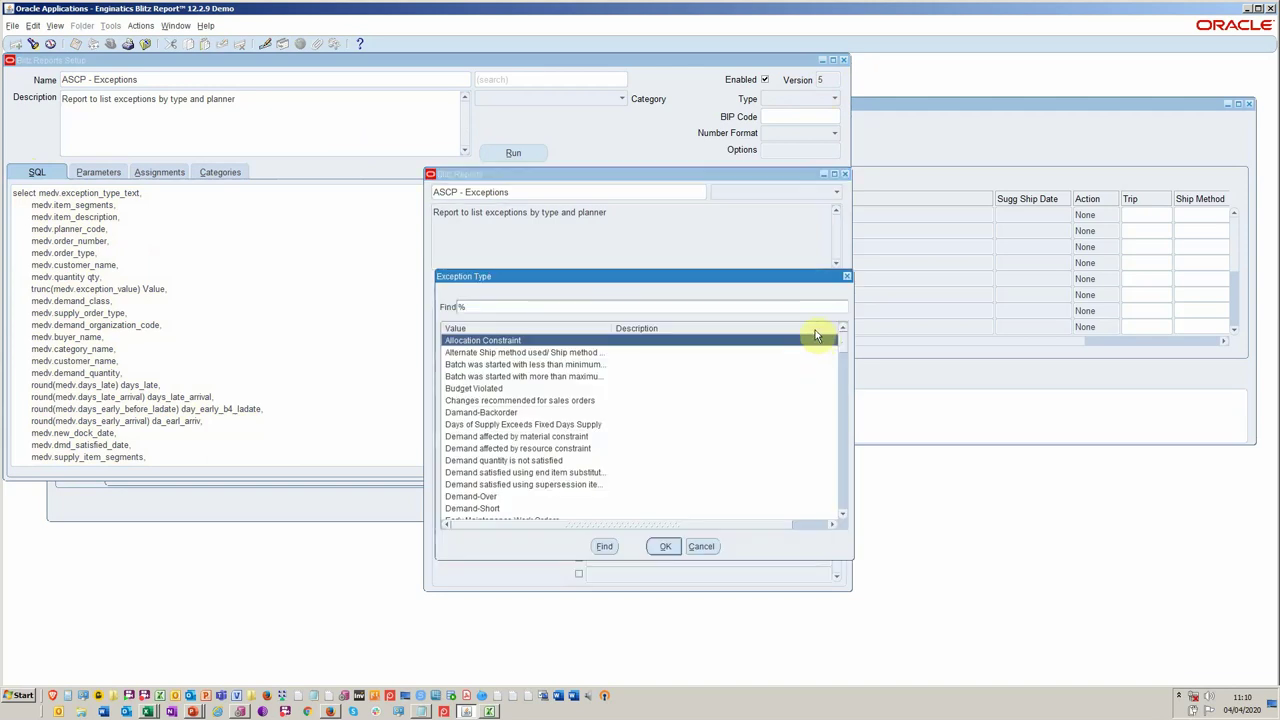
type("late")
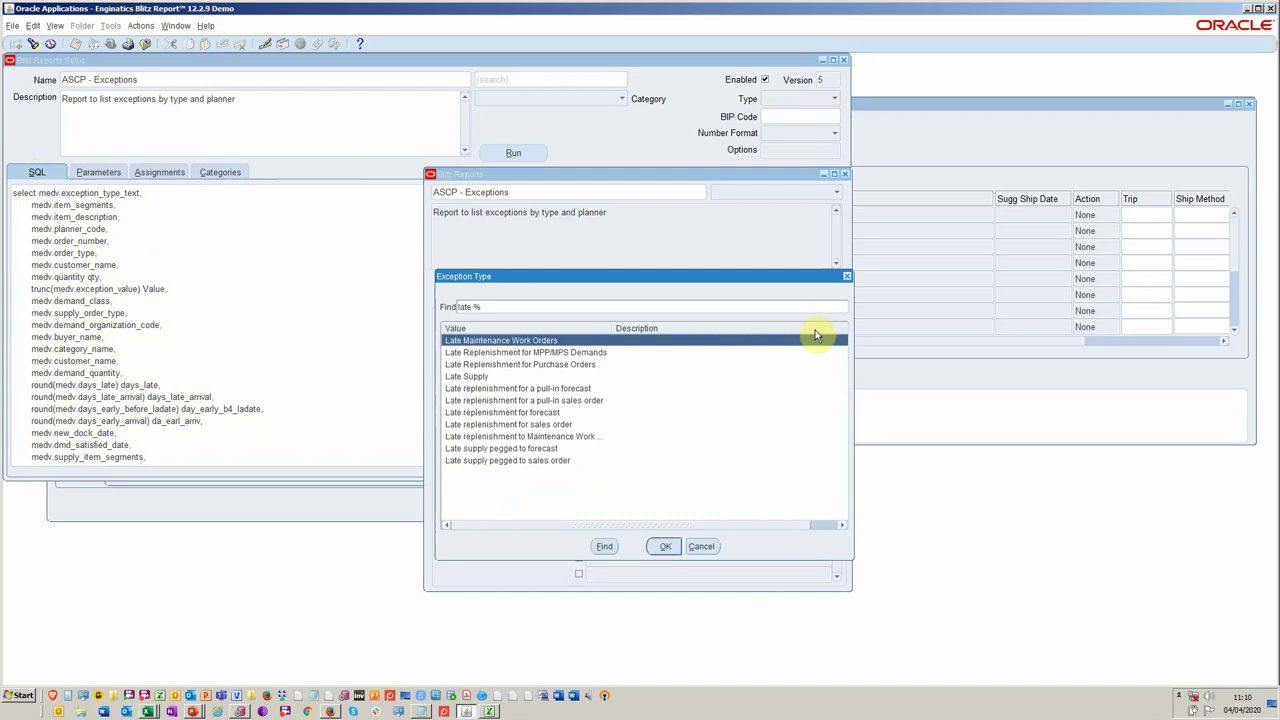
left_click(701, 546)
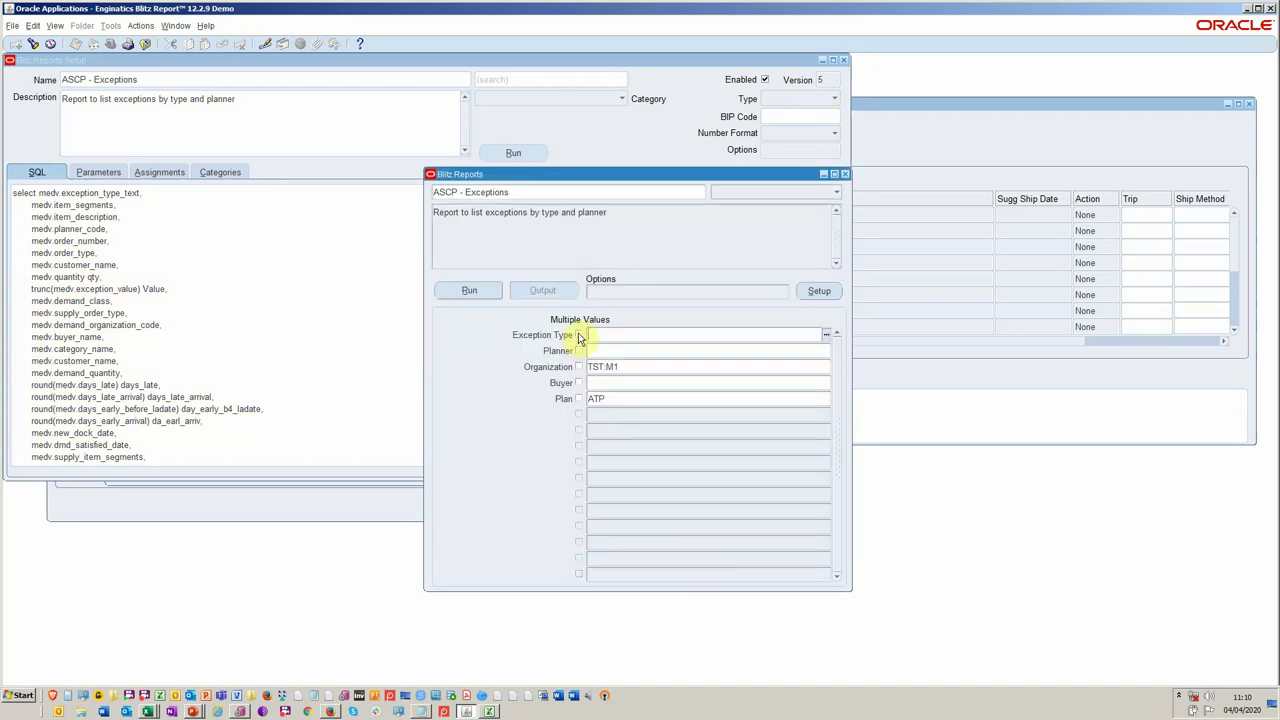
left_click(578, 335)
left_click(579, 335)
left_click(613, 334)
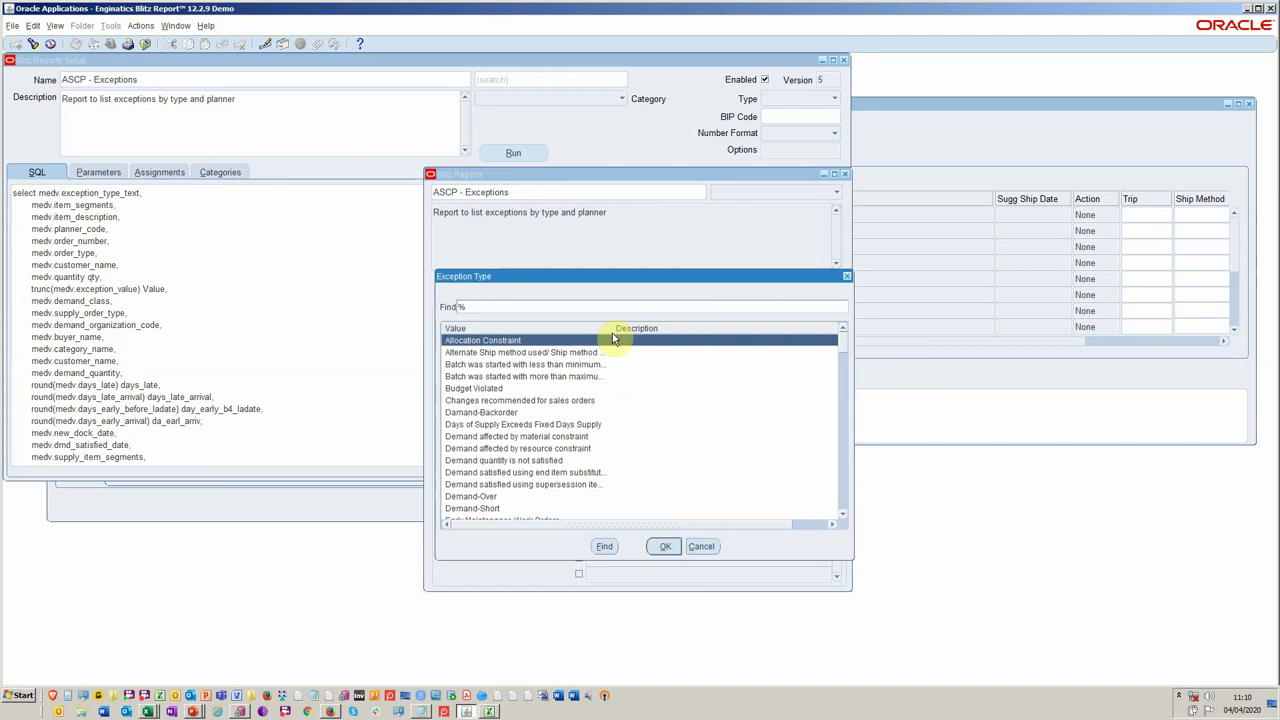
type("late")
key("Down")
key("Down")
key("Down")
key("Down")
key("Down")
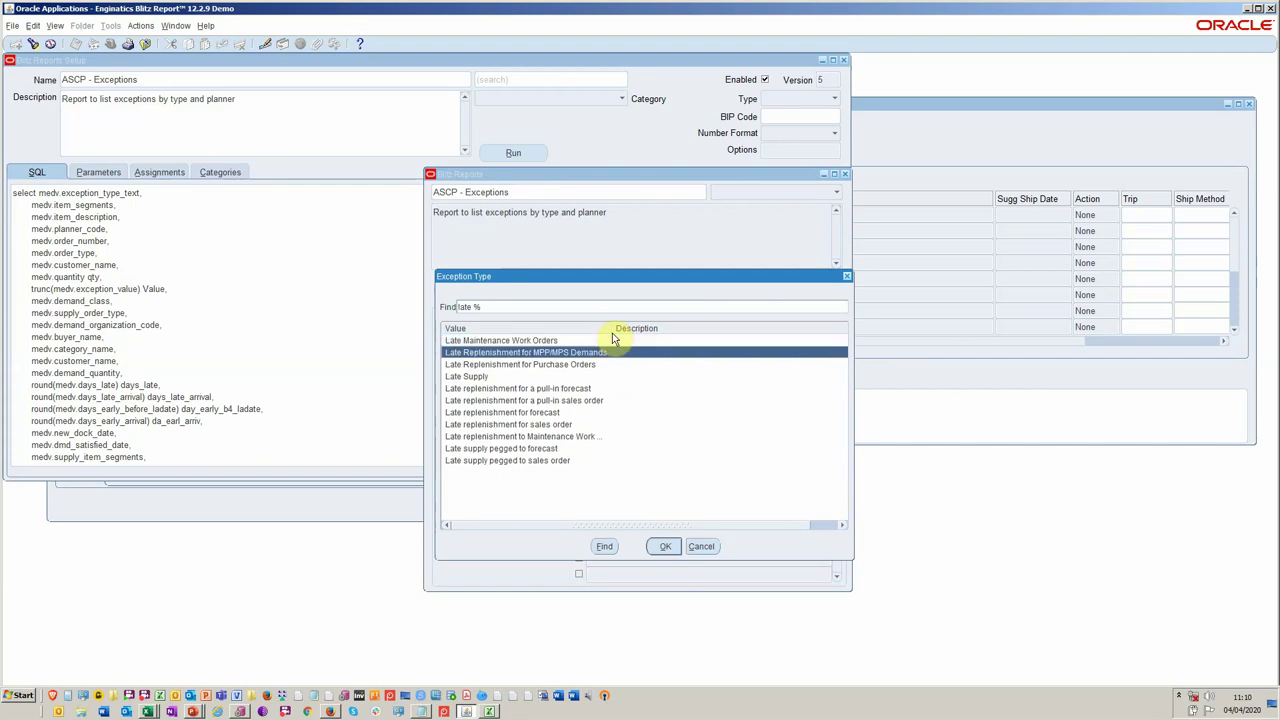
key("Down")
key("Down")
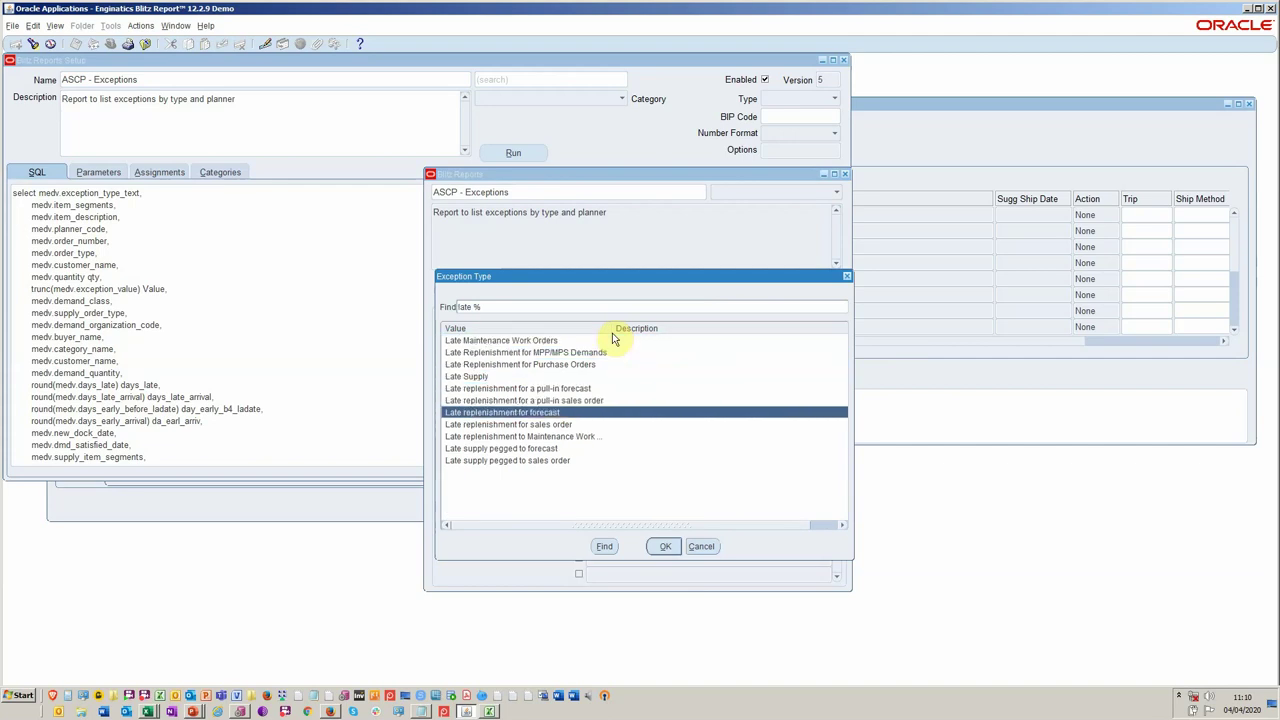
key("Return")
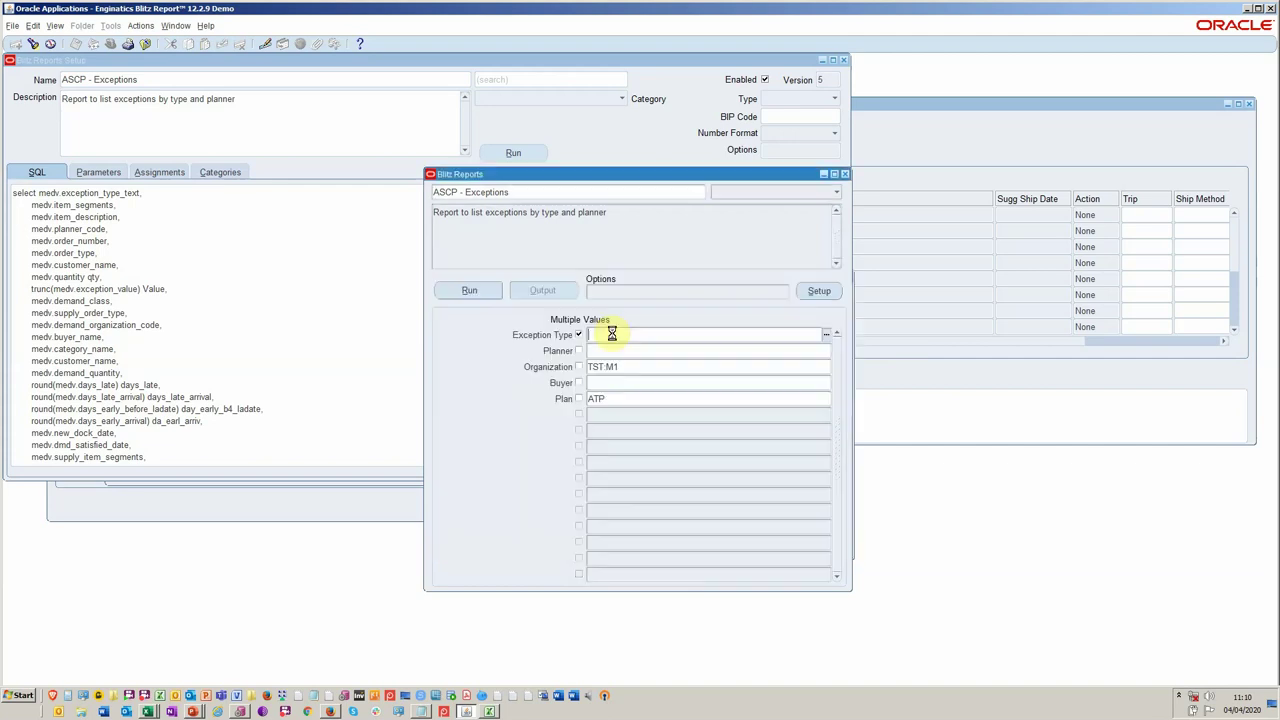
- Add Past due sales orders as the second exception type and submit the report
left_click(740, 334)
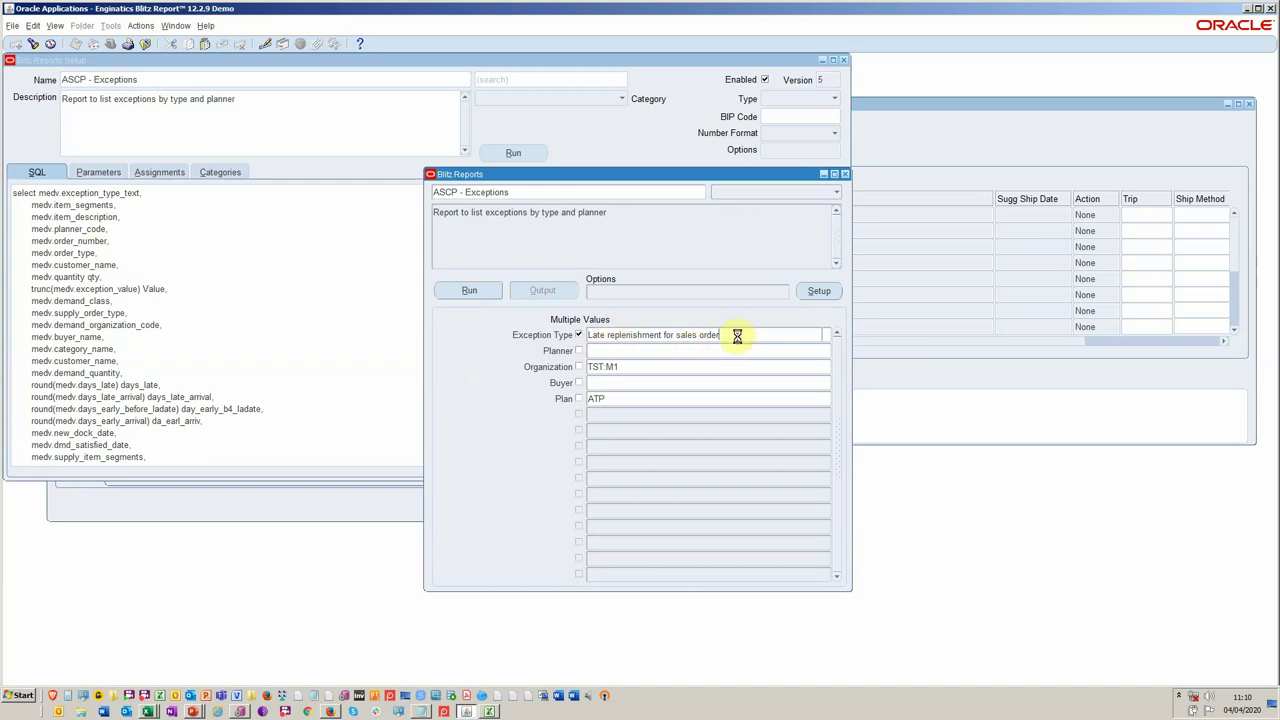
key("ctrl+l")
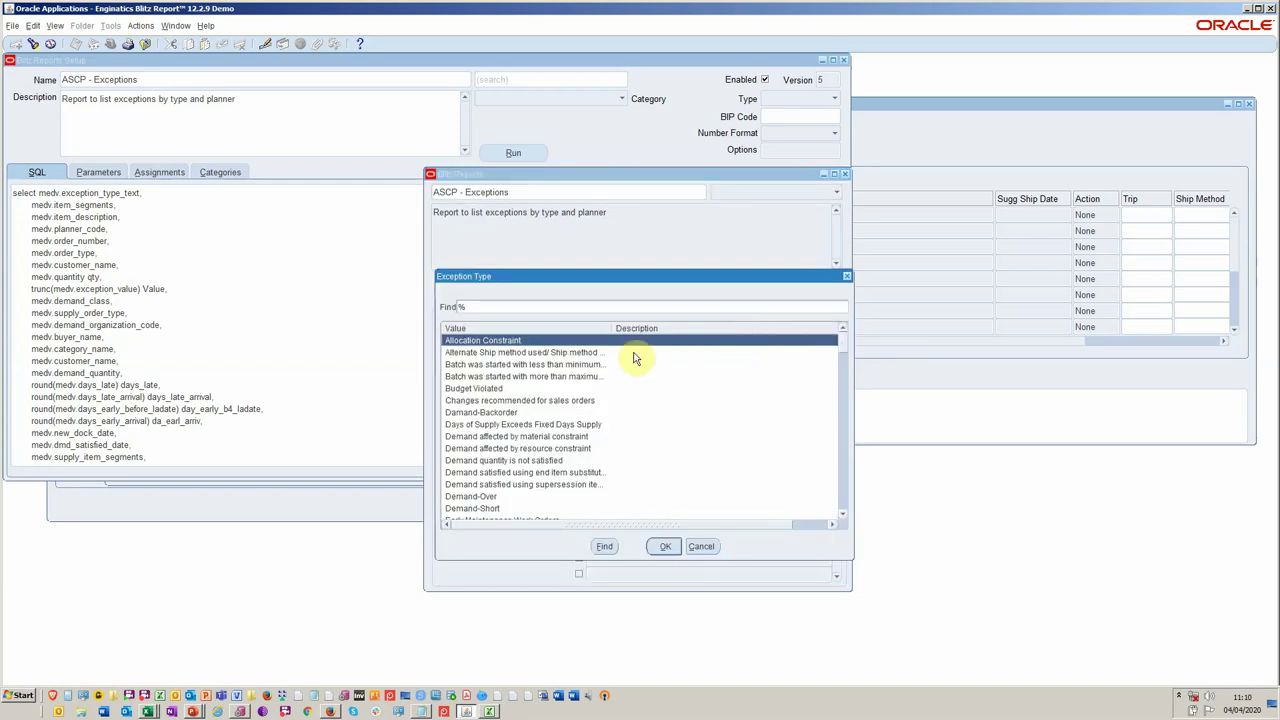
type("past due")
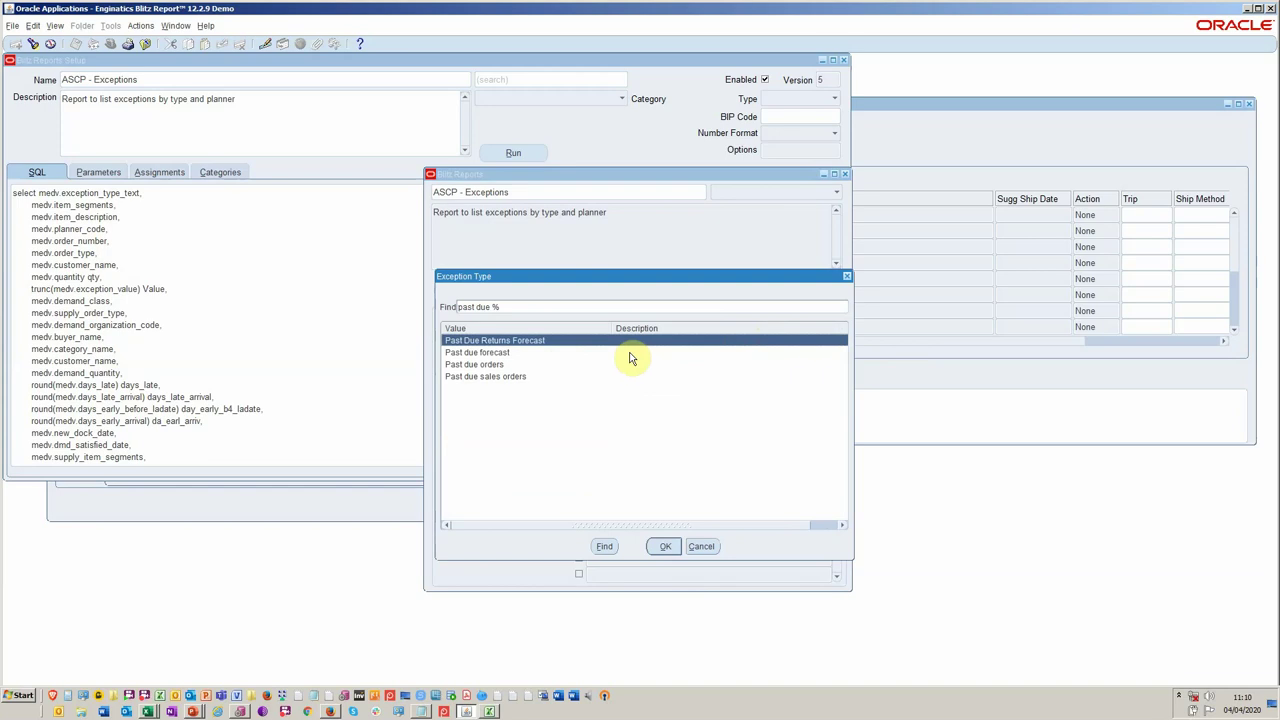
left_click(518, 378)
double_click(518, 378)
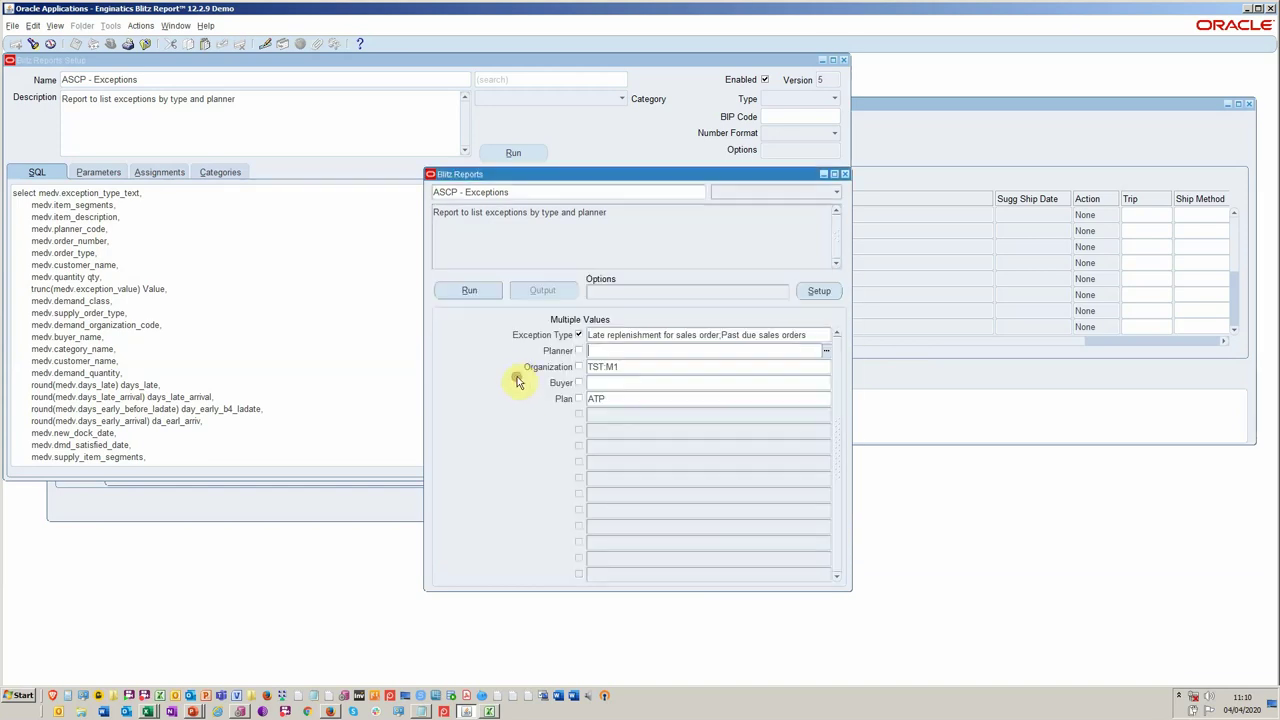
left_click(640, 365)
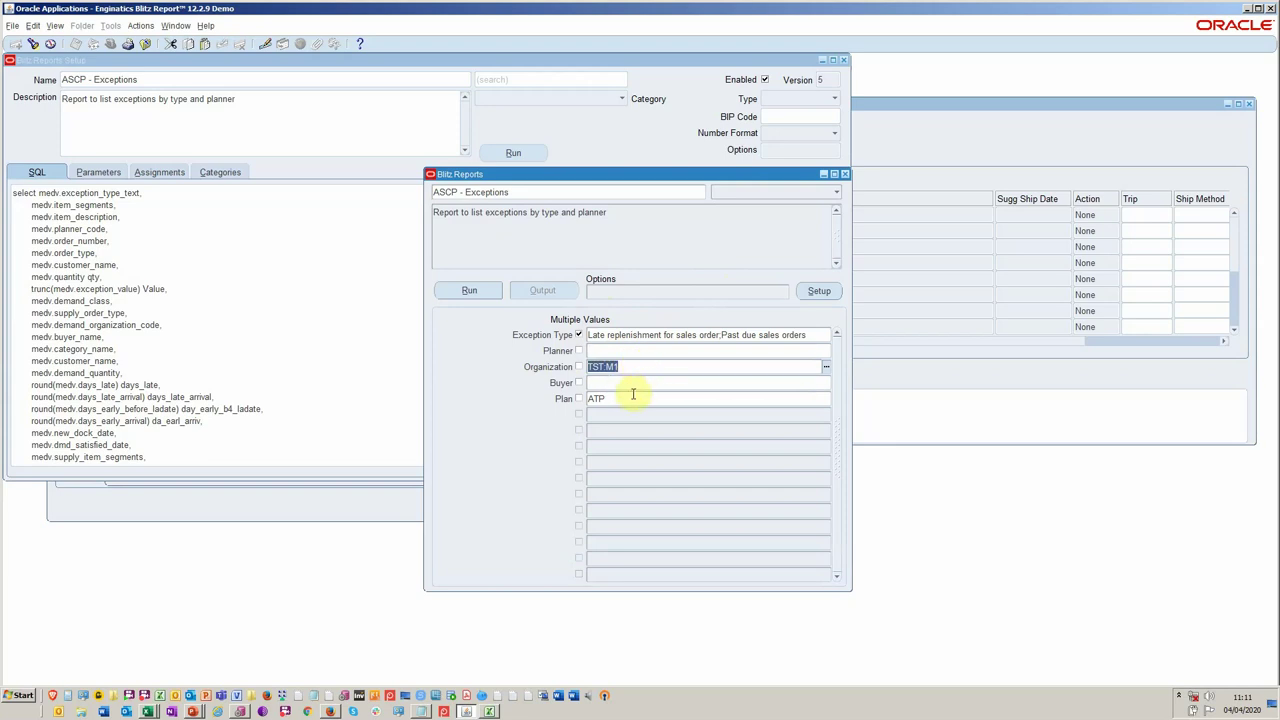
left_click(486, 292)
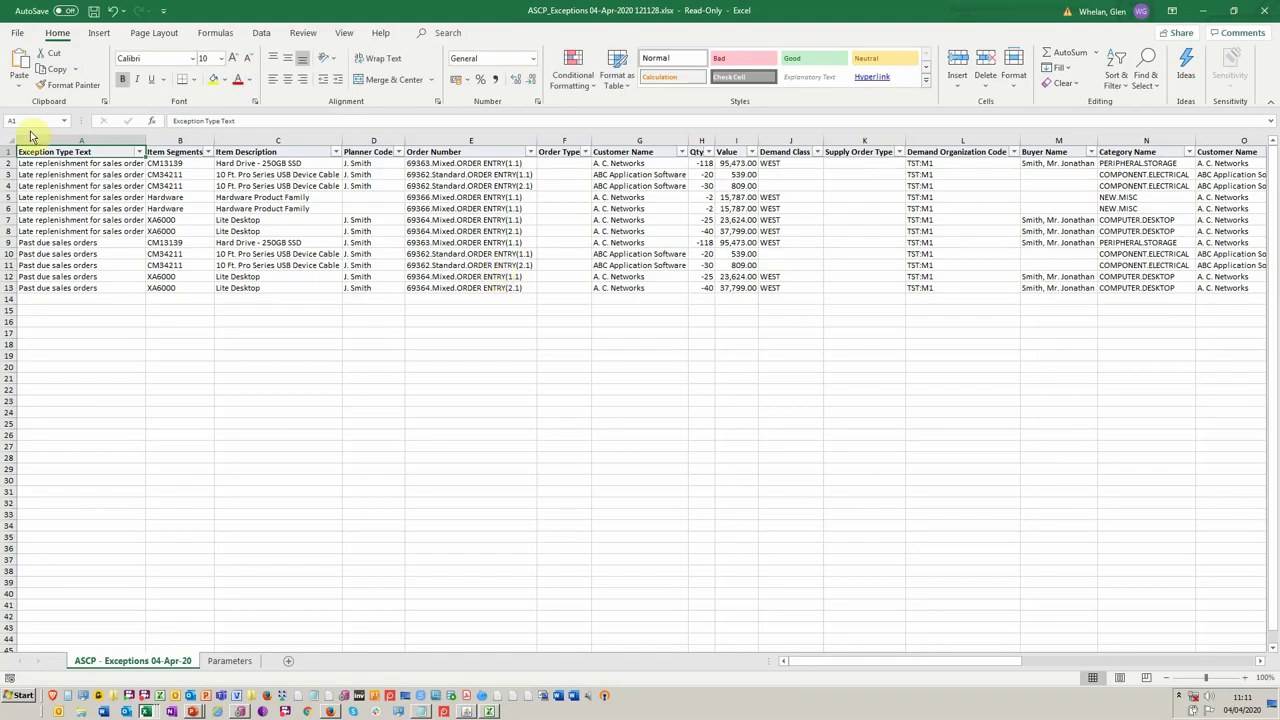
- Review the 12 rows in ASCP_Exceptions 04-Apr-2020 121128.xlsx, including the Exception Type Text filter
left_click(139, 153)
left_click(139, 153)
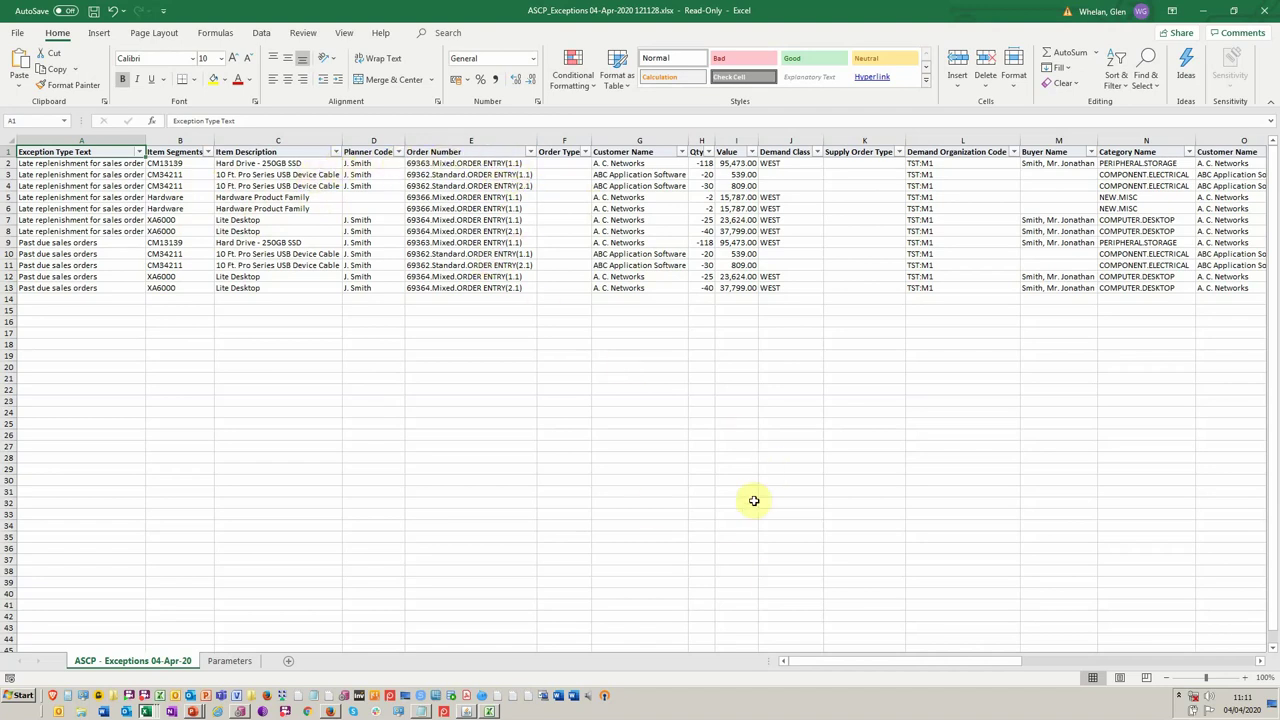
left_click_drag(899, 662, 990, 660)
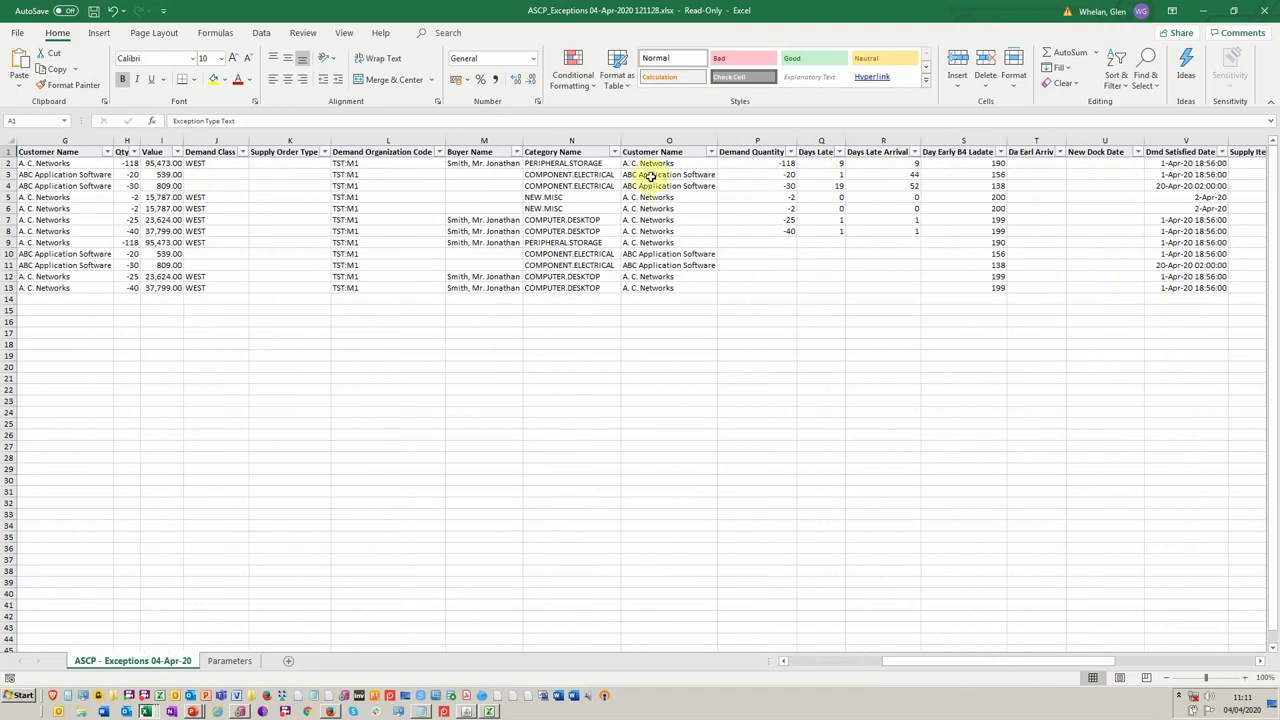
left_click(152, 163)
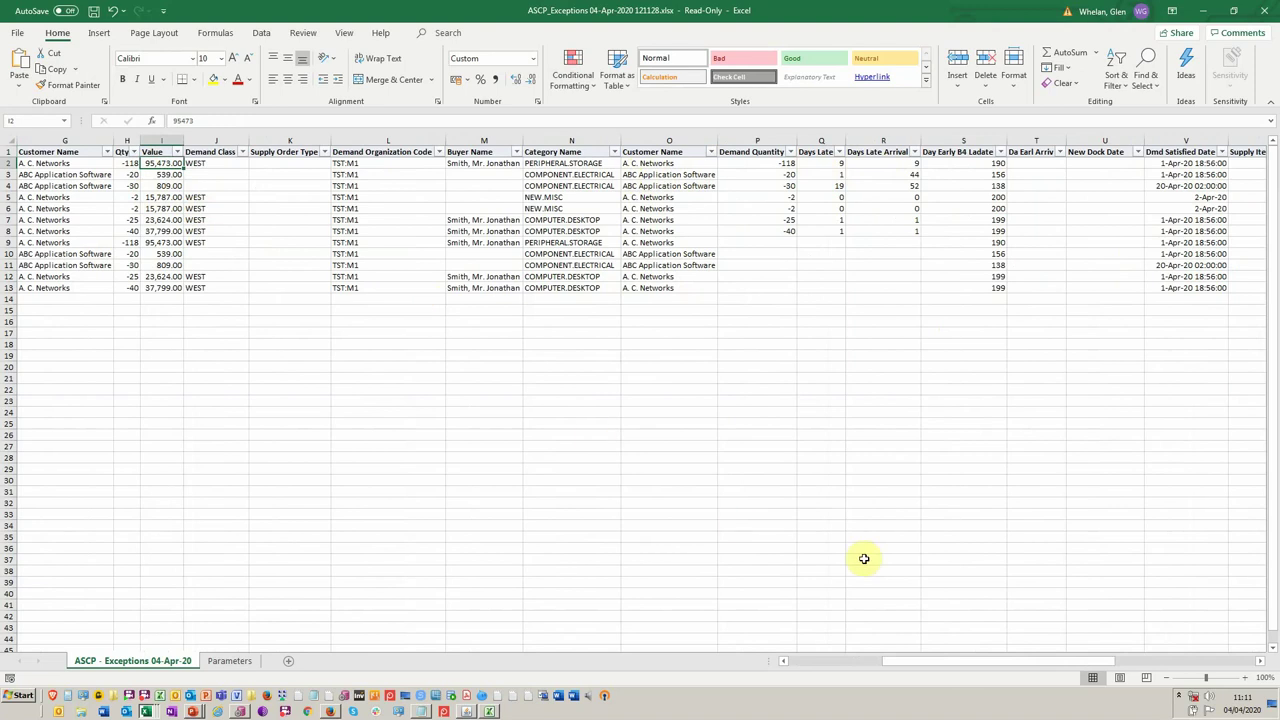
left_click_drag(928, 660, 883, 614)
key("alt+Tab")
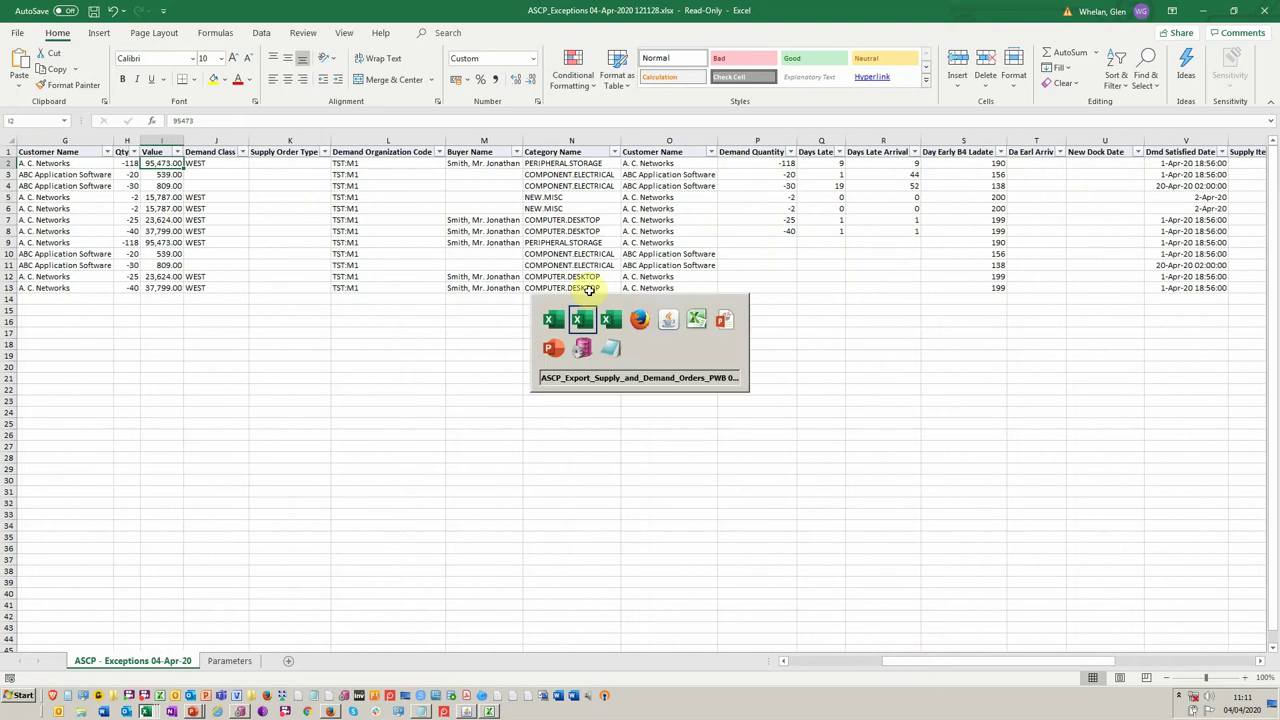
- Open the ASCP - Exceptions Options dialog for template, output format and row limit
key("Tab")
key("Tab")
key("Tab")
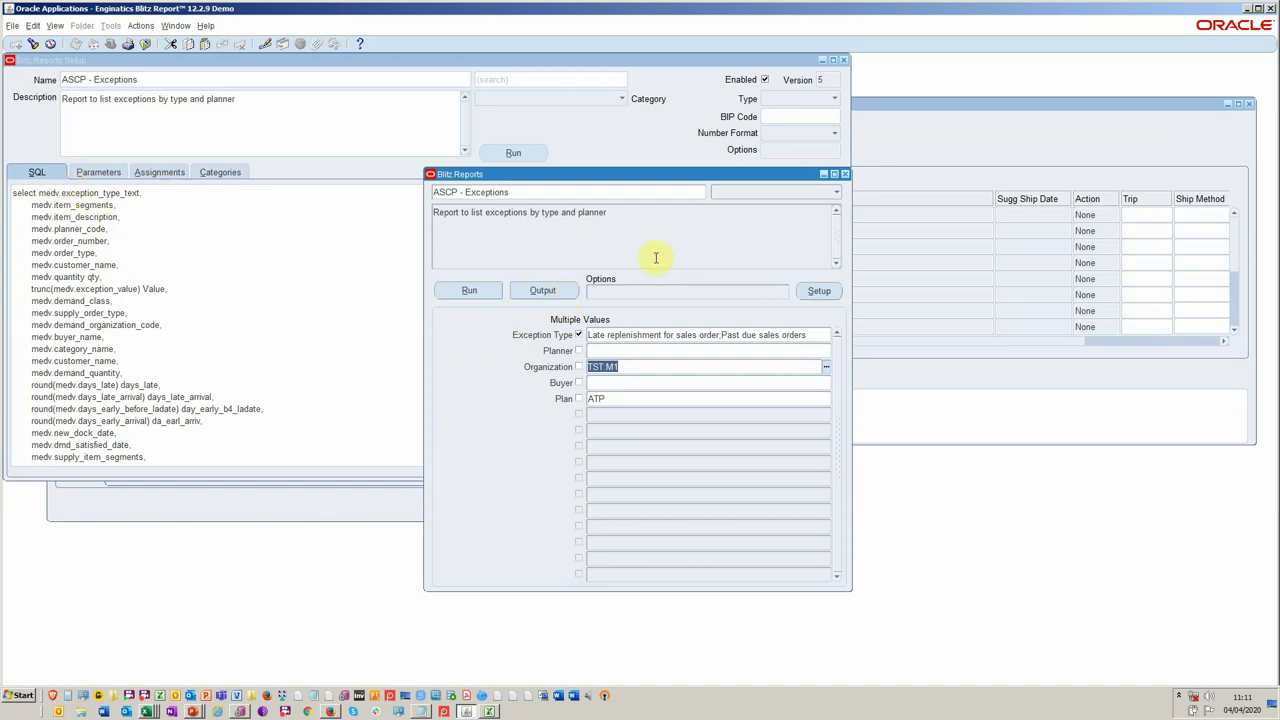
left_click(657, 290)
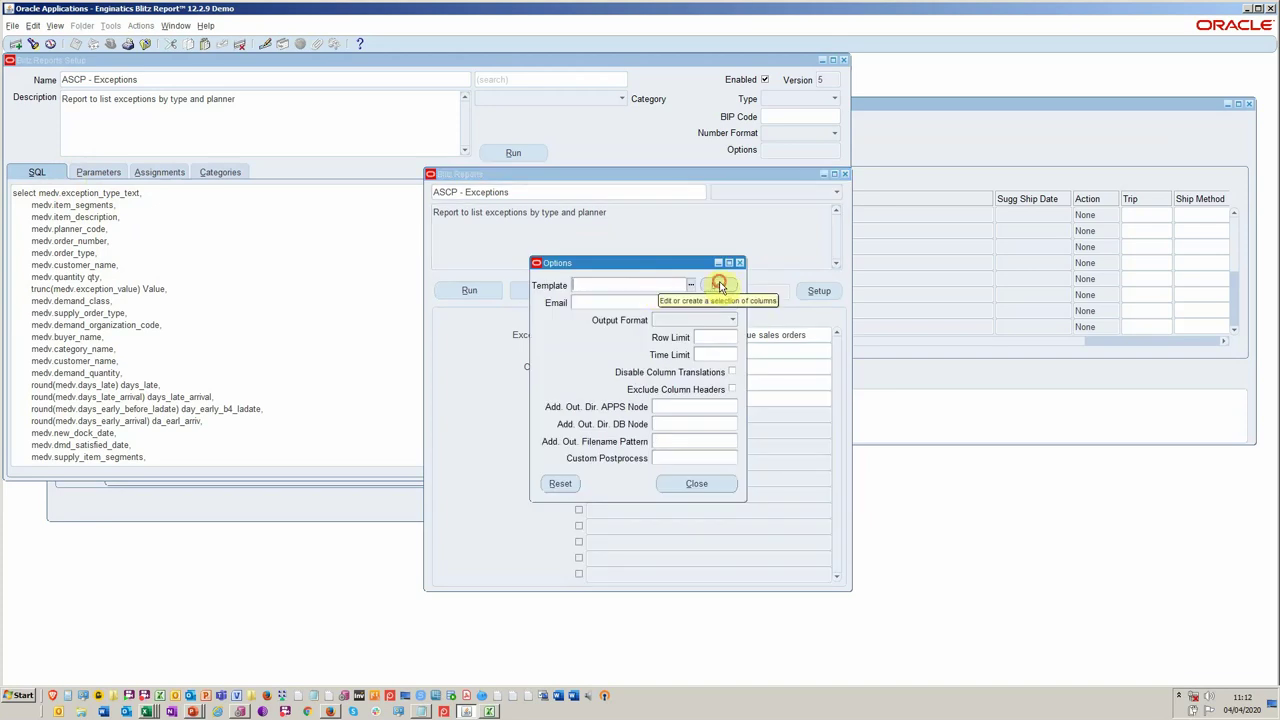
- Move Planner Code out and back in, down to position 5 and up to 4, then save and close the template
left_click(720, 287)
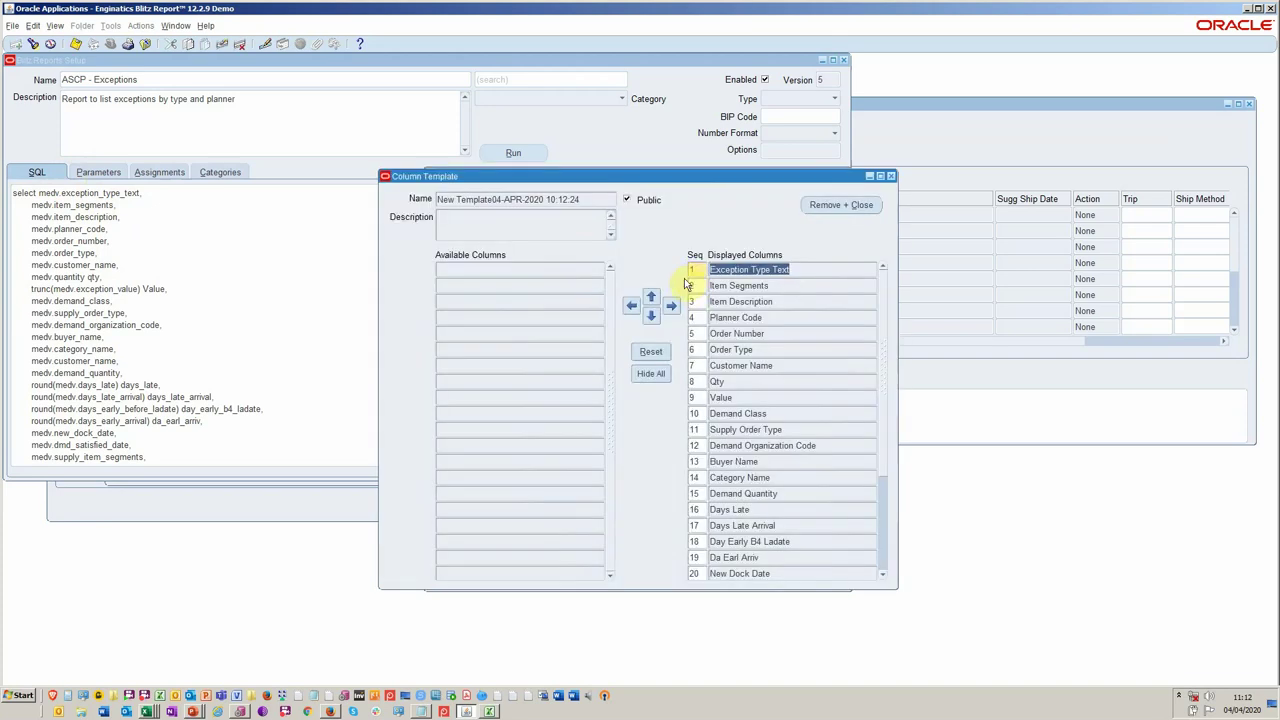
left_click(775, 317)
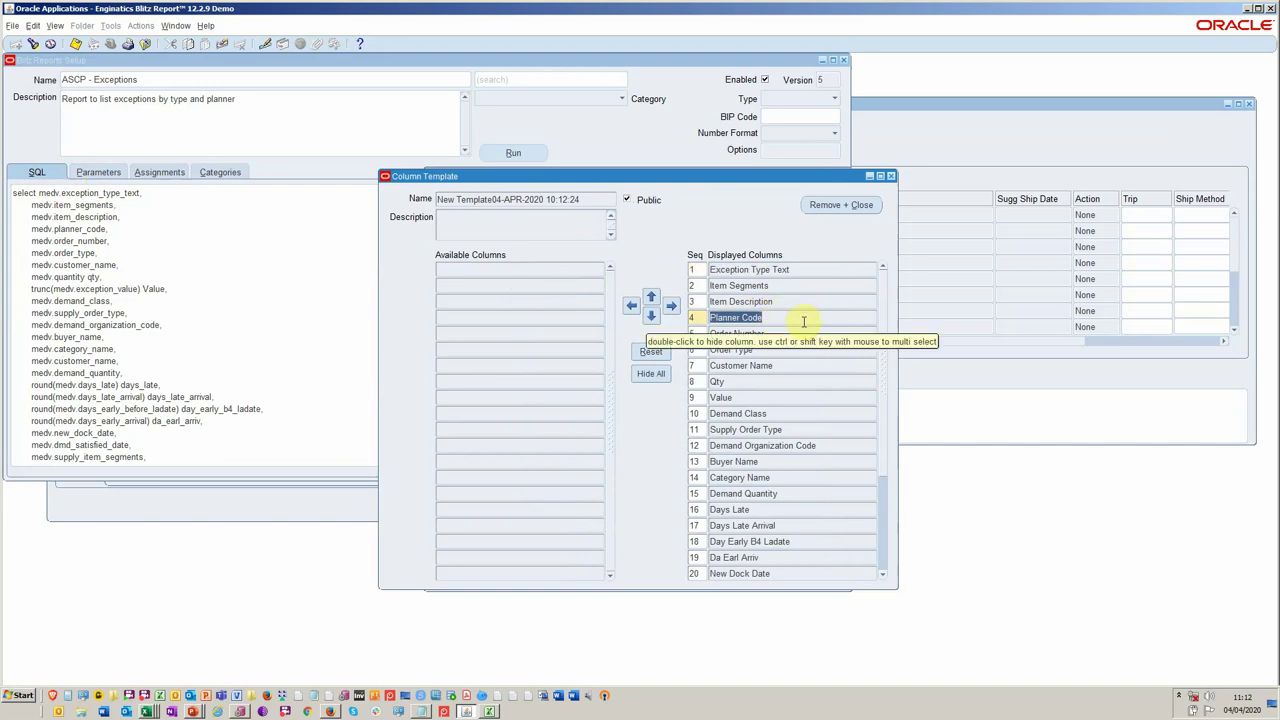
left_click(631, 305)
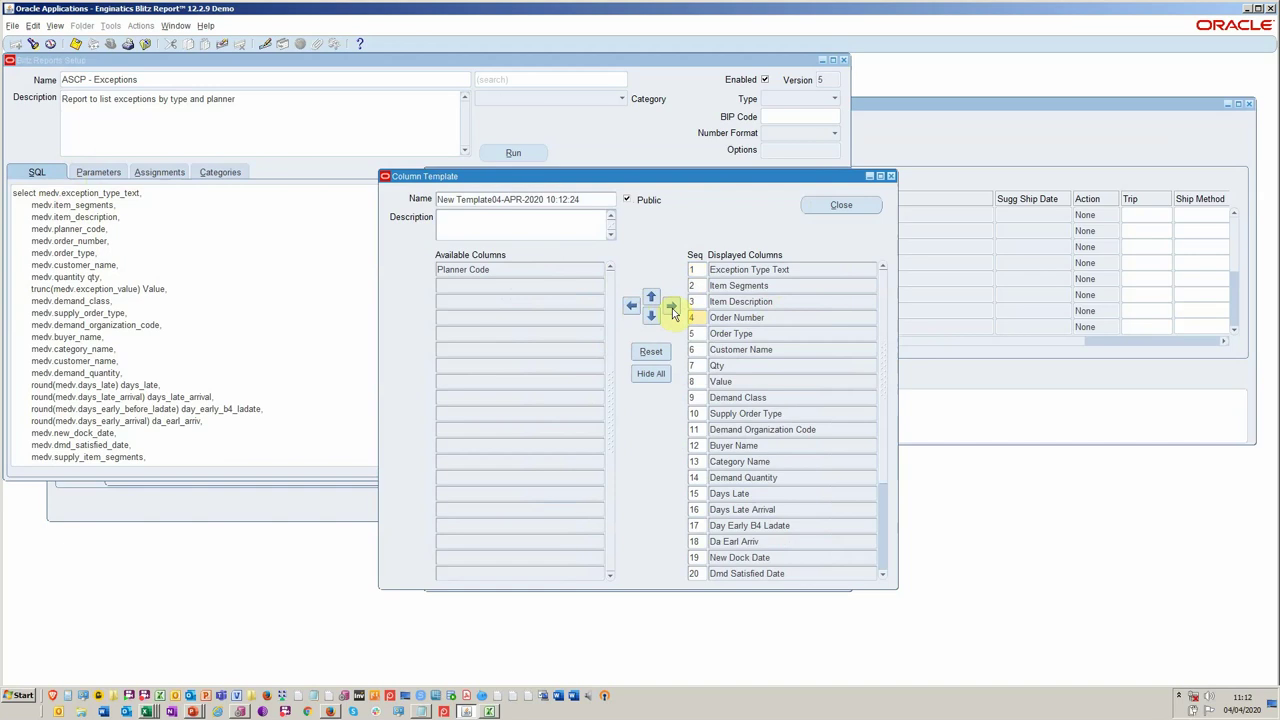
left_click(672, 307)
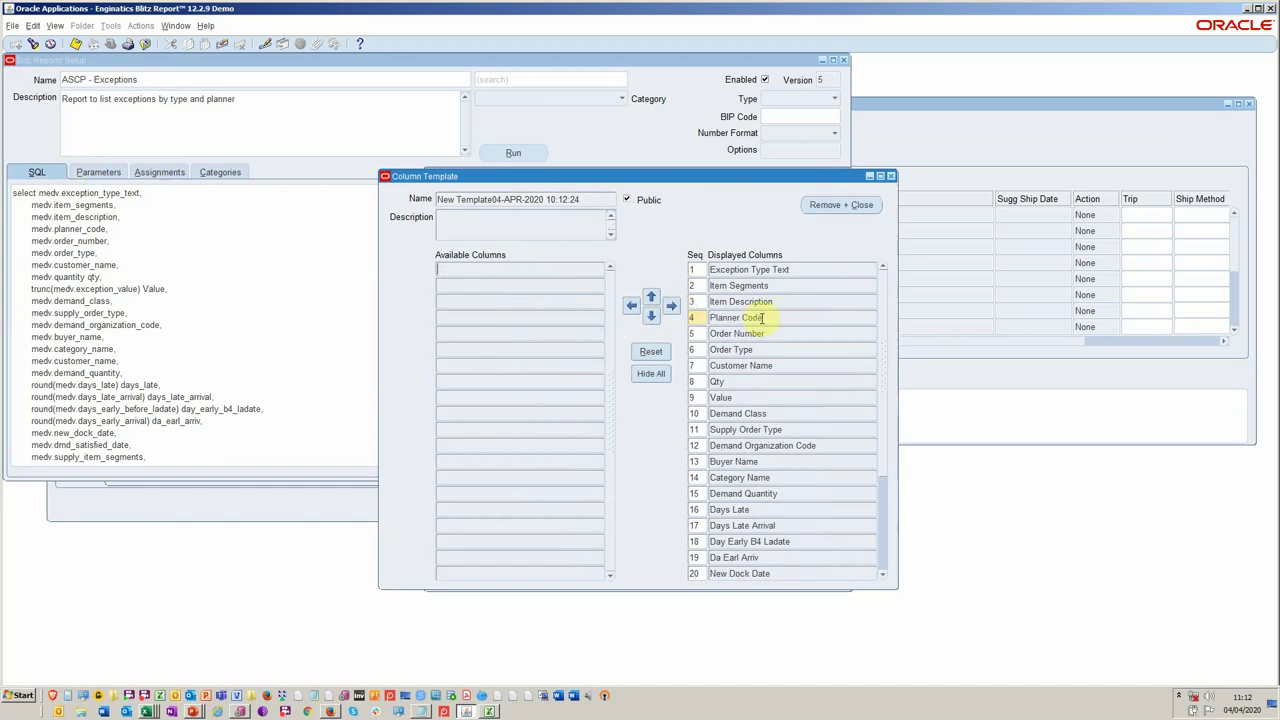
left_click(652, 316)
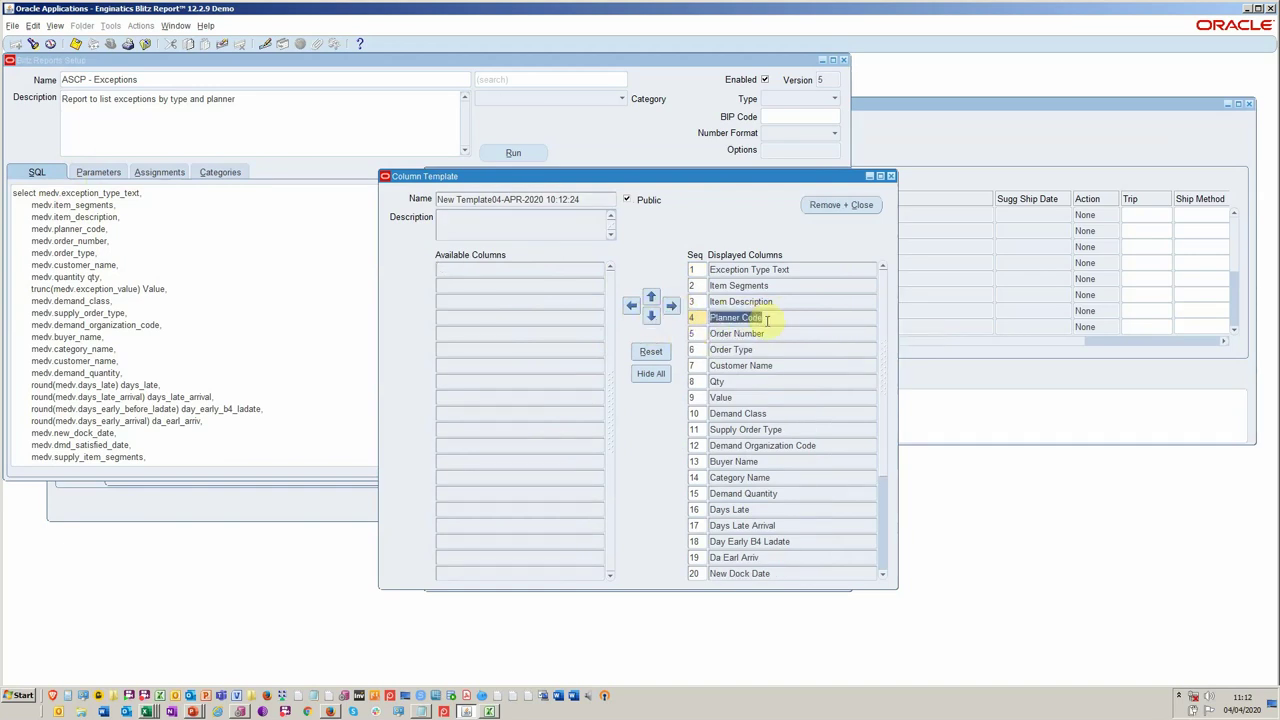
left_click(654, 318)
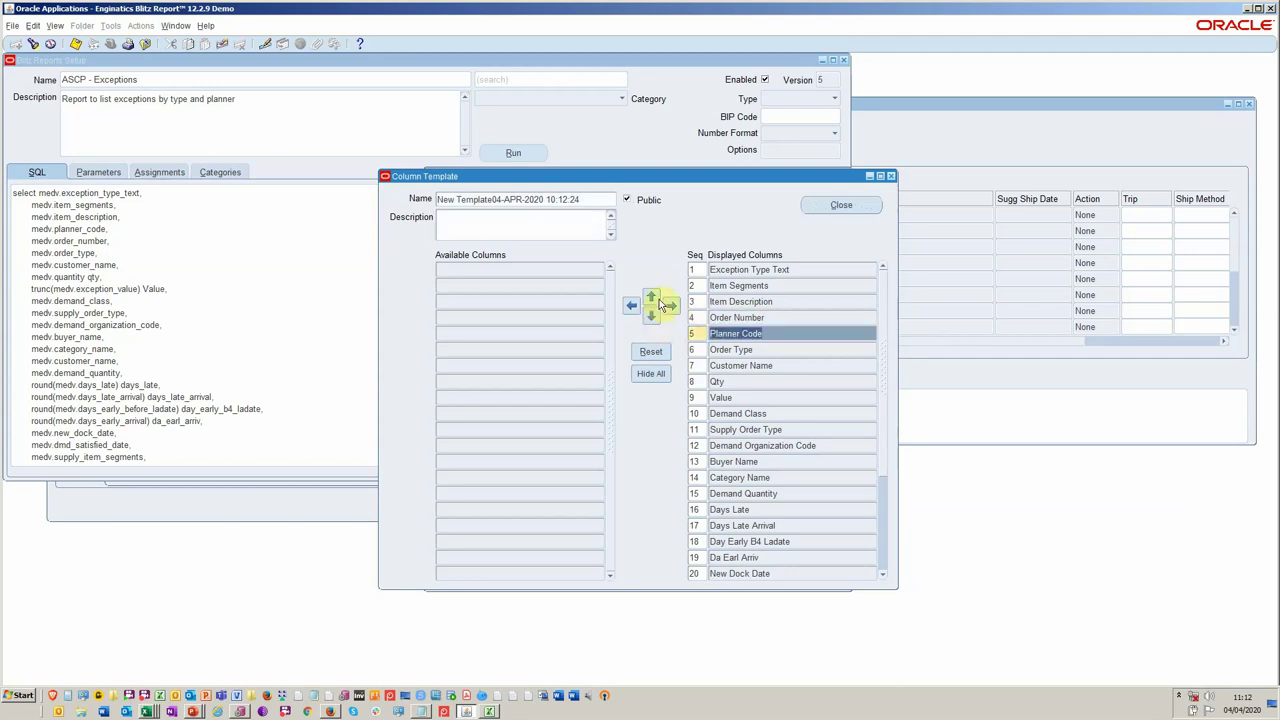
left_click(651, 297)
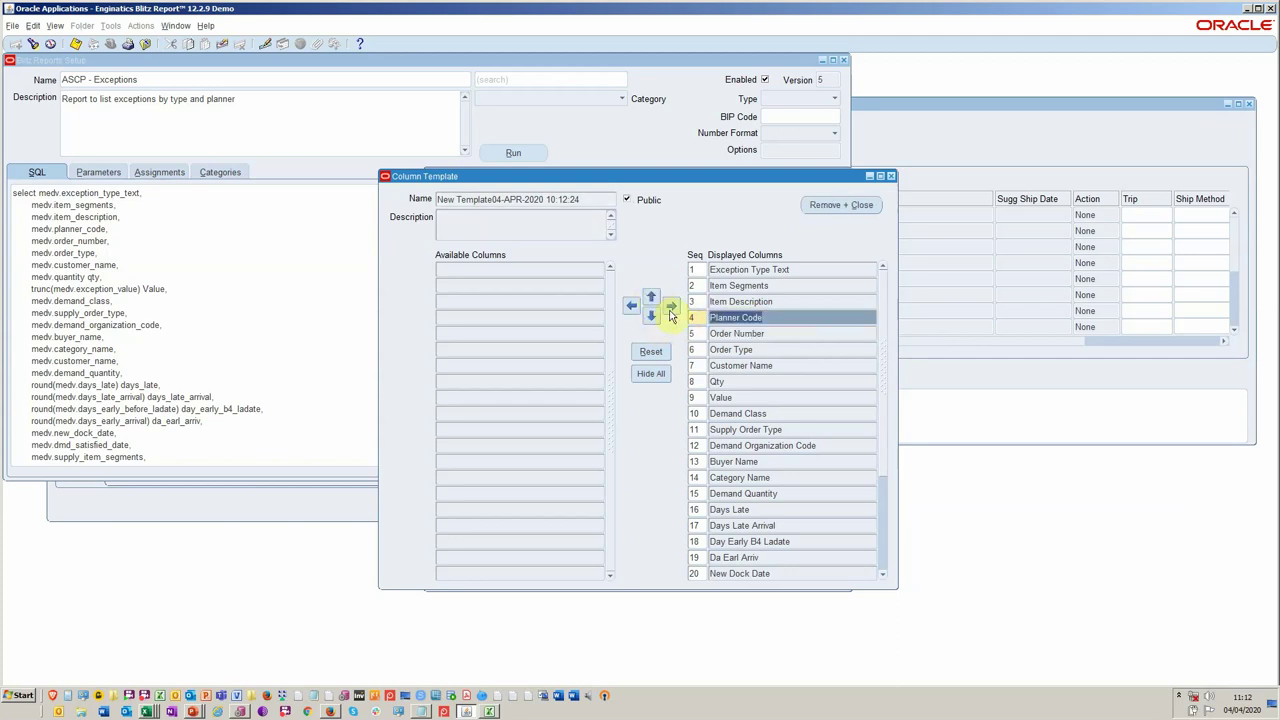
left_click(840, 205)
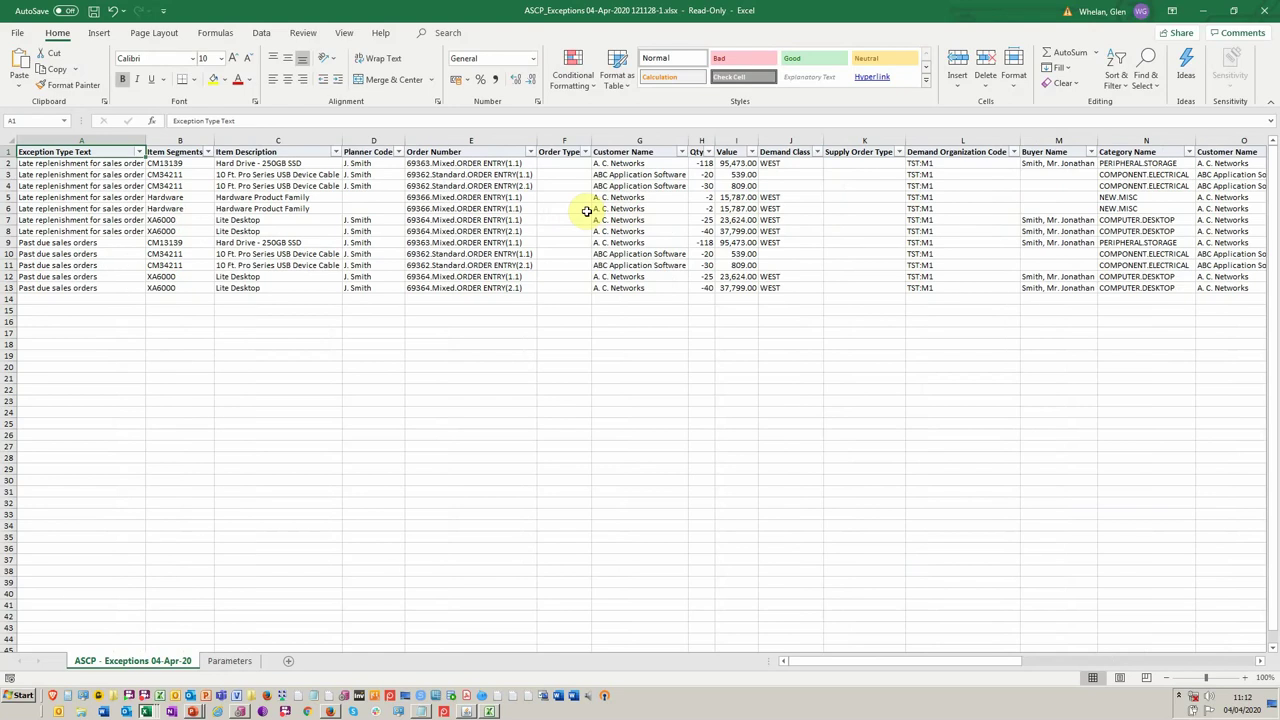
- In the Supply and Demand workbook, filter Order Type to Planned order and Planned order demand
key("alt+Tab")
key("alt+Tab")
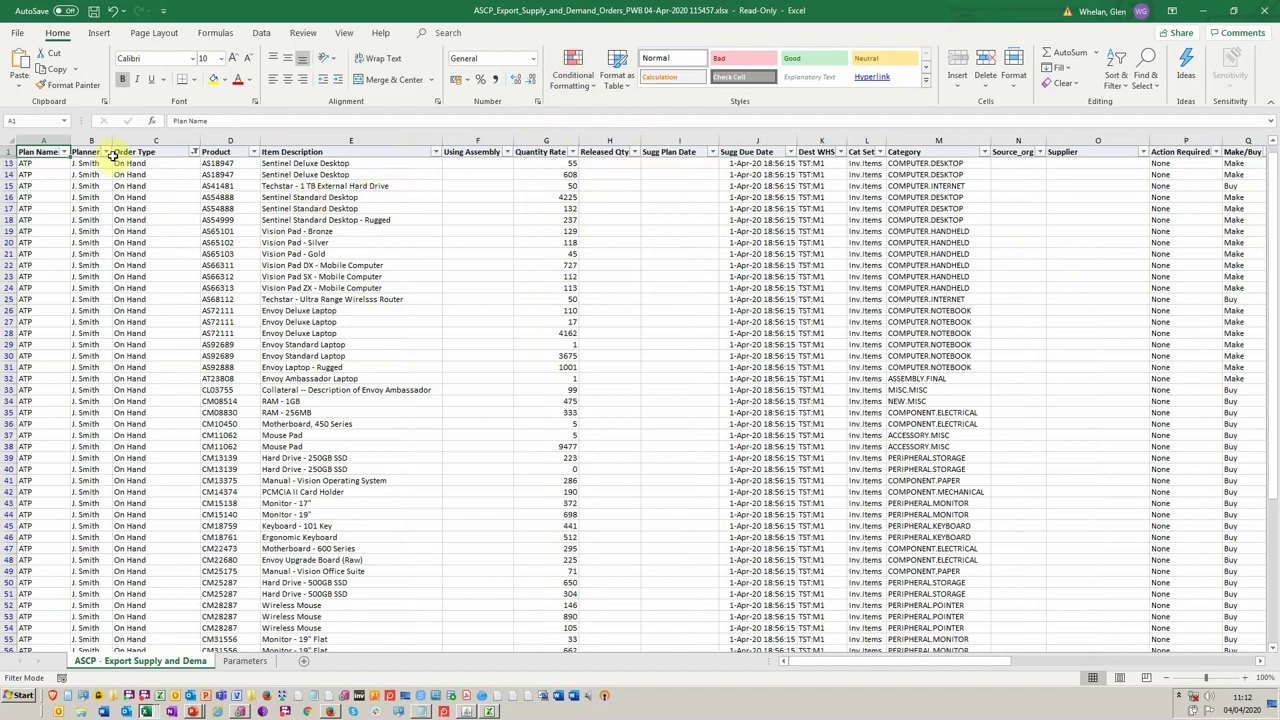
left_click(195, 153)
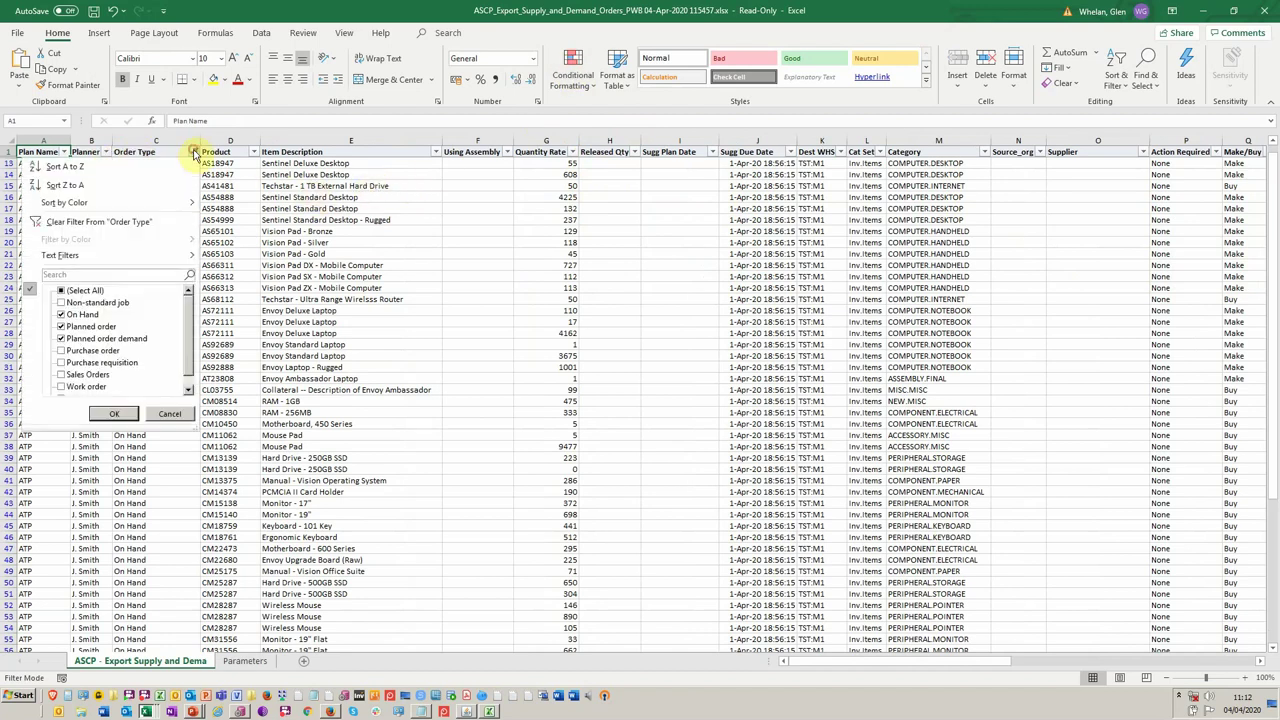
left_click(85, 291)
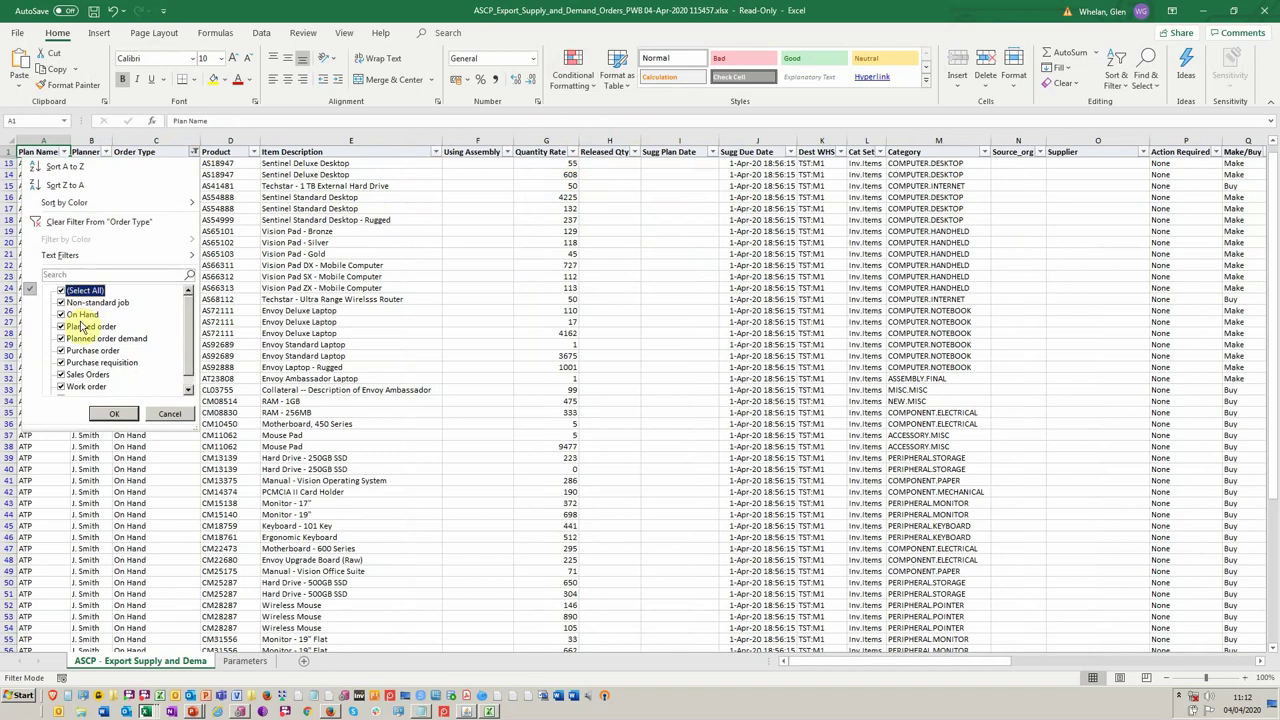
left_click(85, 291)
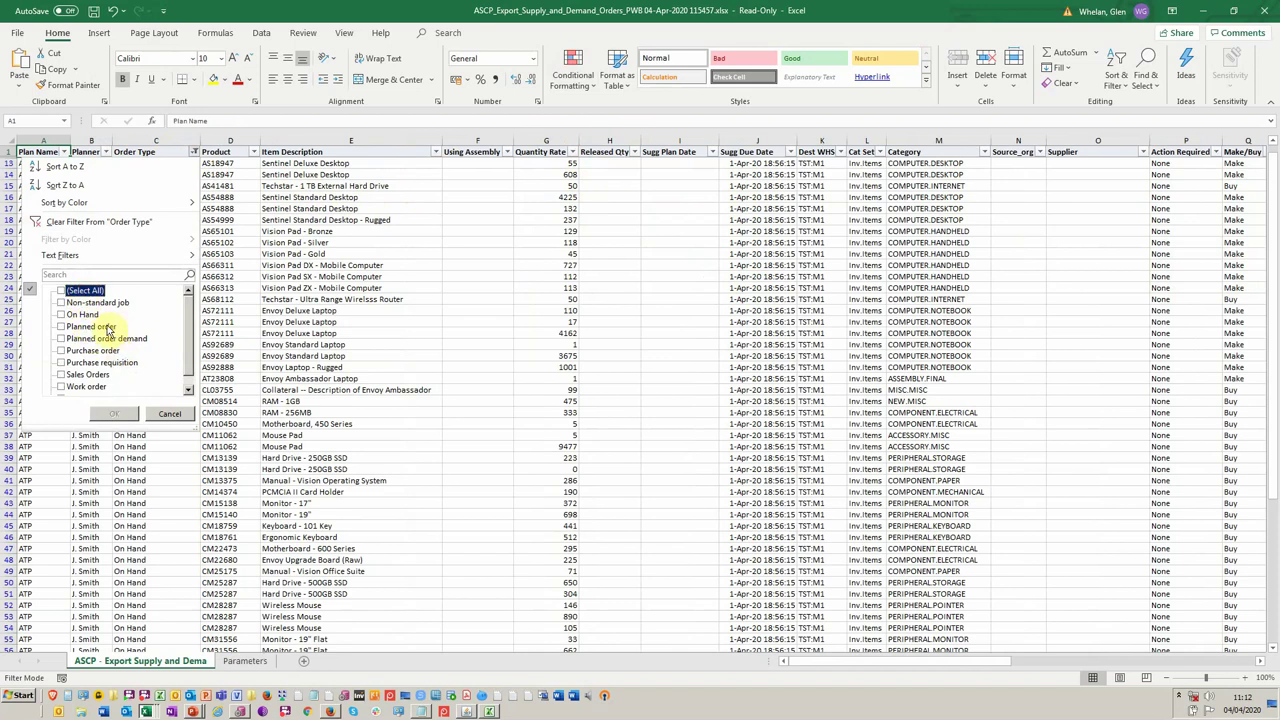
left_click(98, 328)
left_click(104, 338)
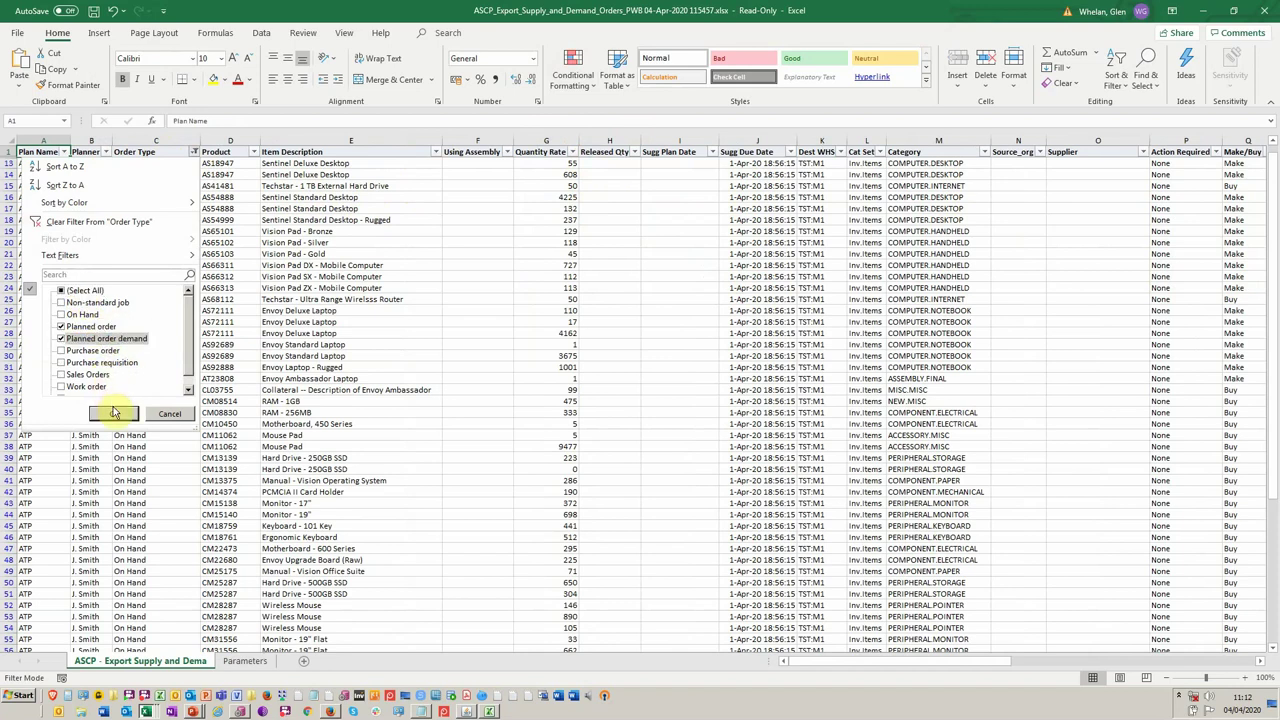
left_click(110, 412)
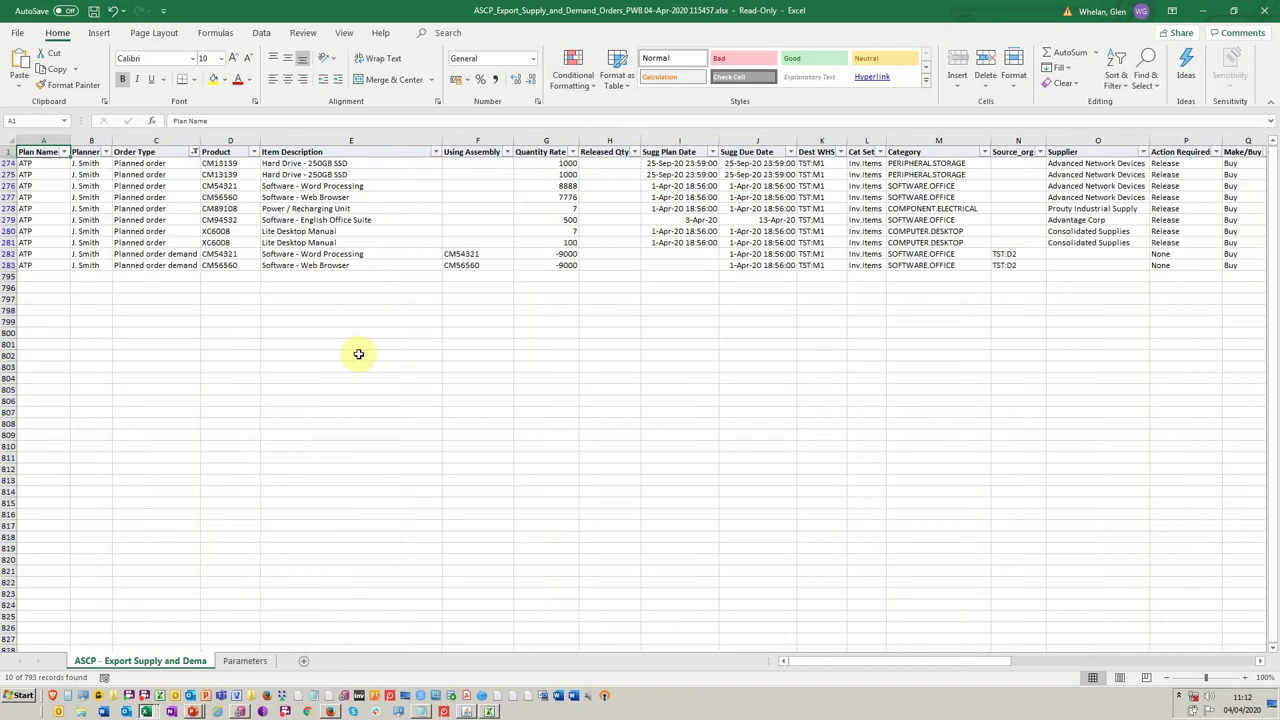
- Inspect the CM54321 assembly with its suggested plan and due dates, then return to the exceptions workbook
left_click(490, 254)
left_click(684, 164)
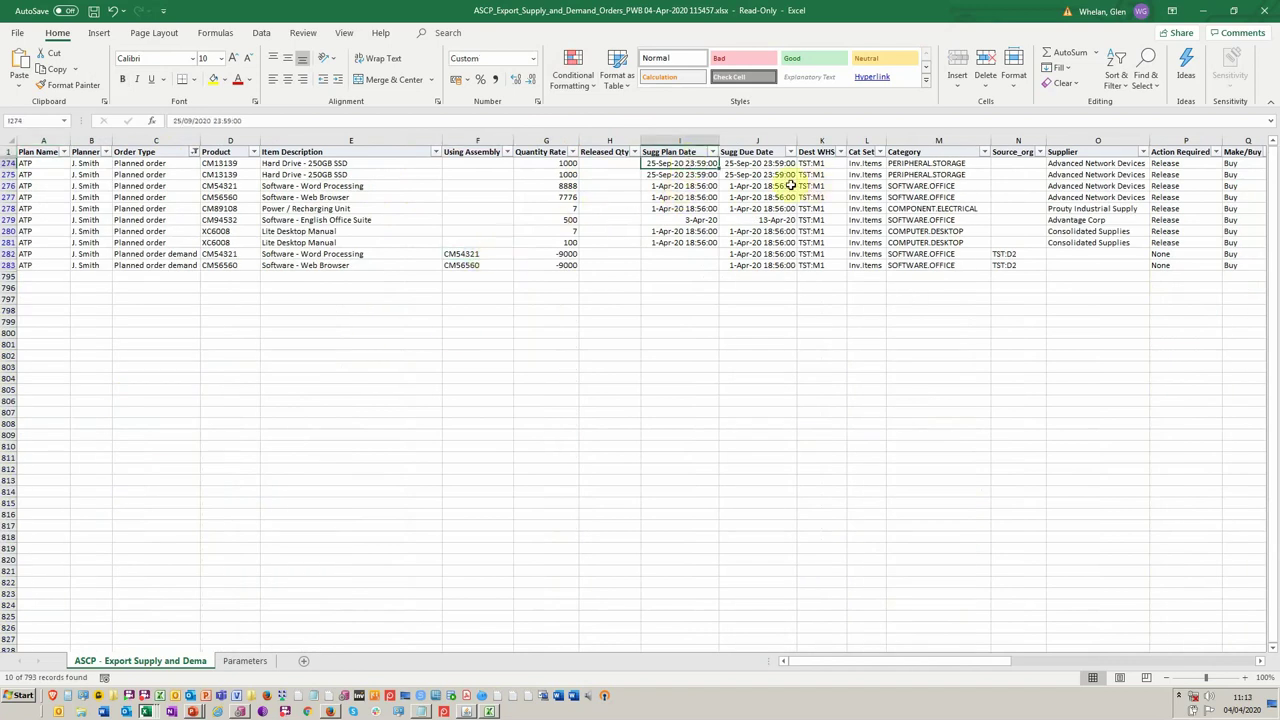
left_click(766, 164)
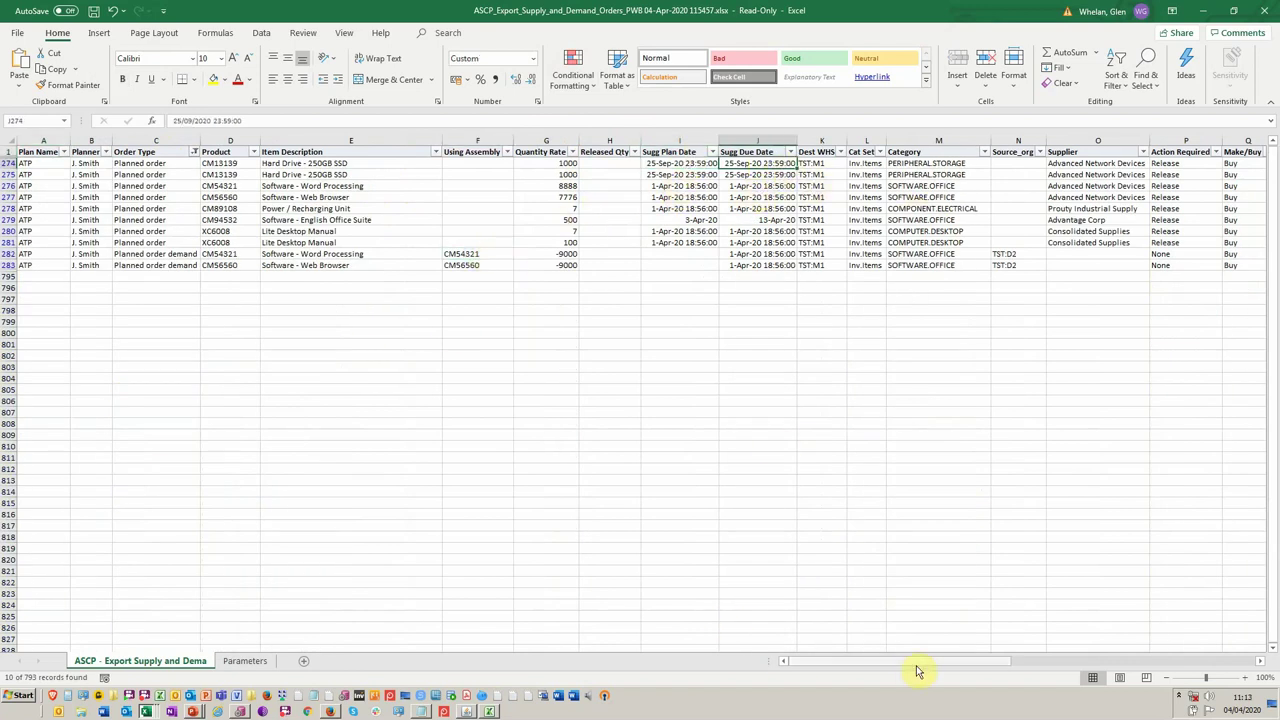
left_click_drag(908, 666, 796, 655)
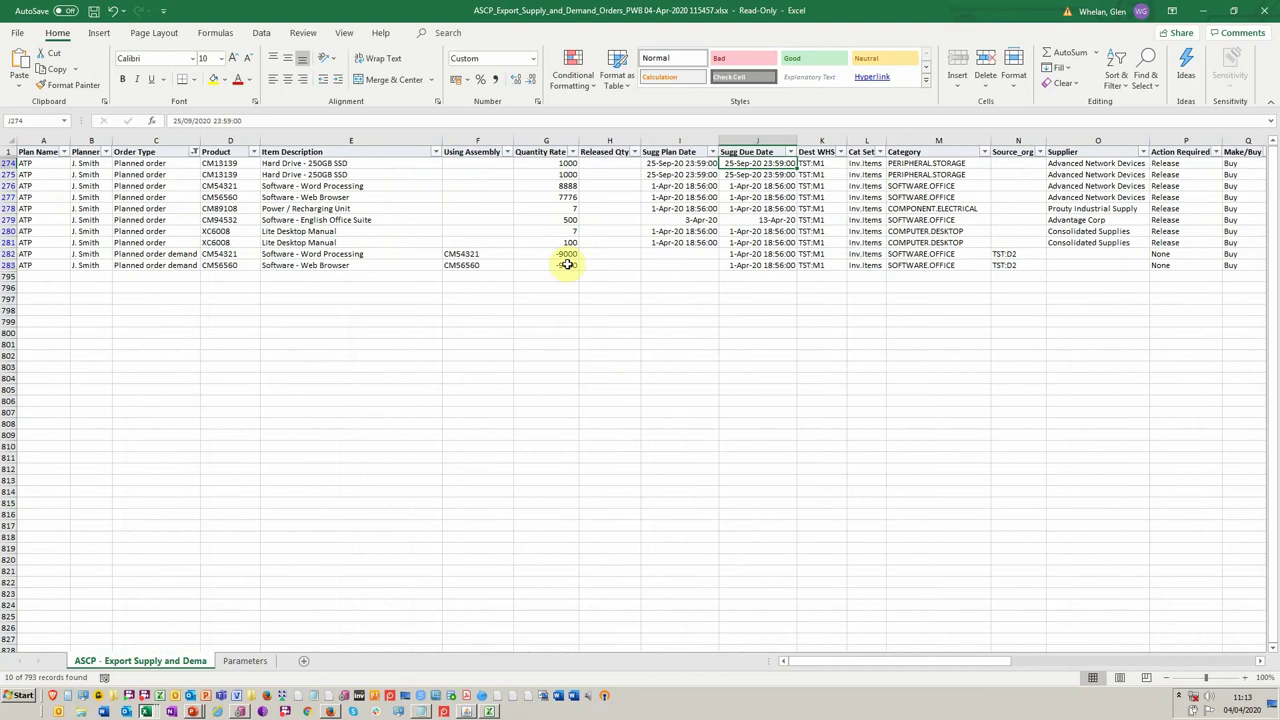
key("alt+Tab")
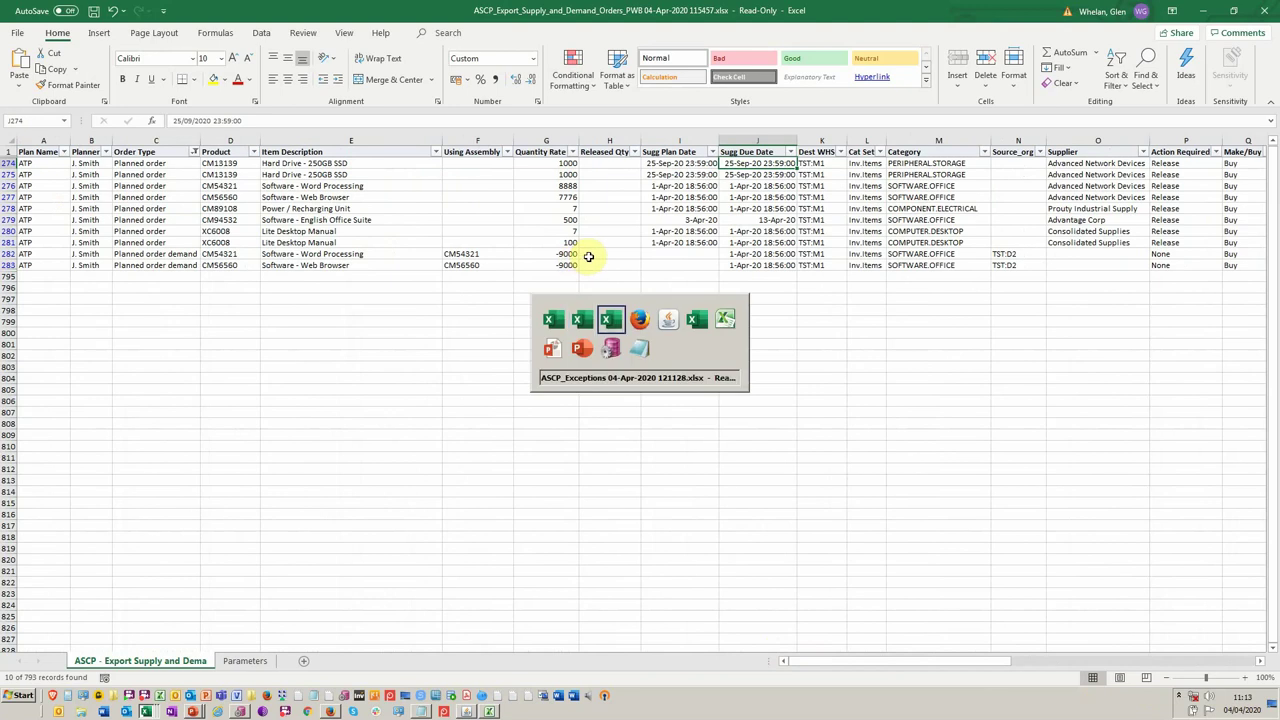
- Review the ASCP_Pegging workbook, then return to the Blitz Reports window
key("alt+Tab")
key("alt+Tab")
key("alt+Tab")
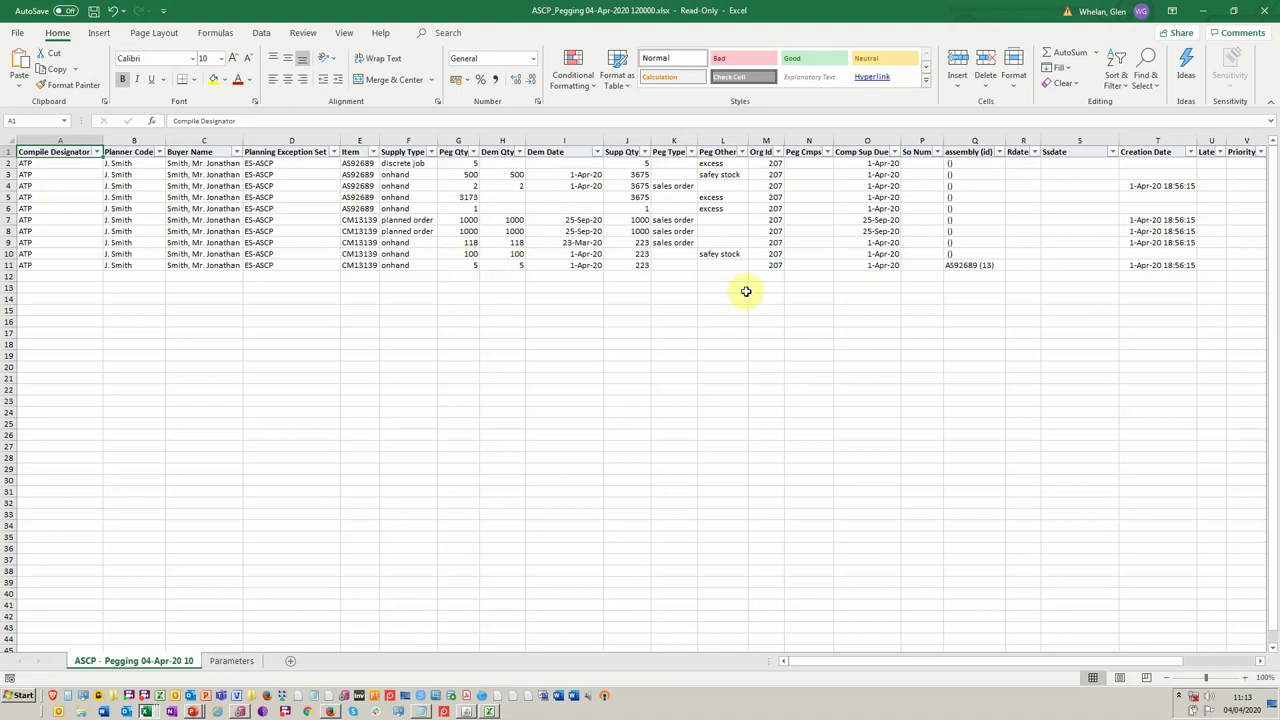
key("alt+Tab")
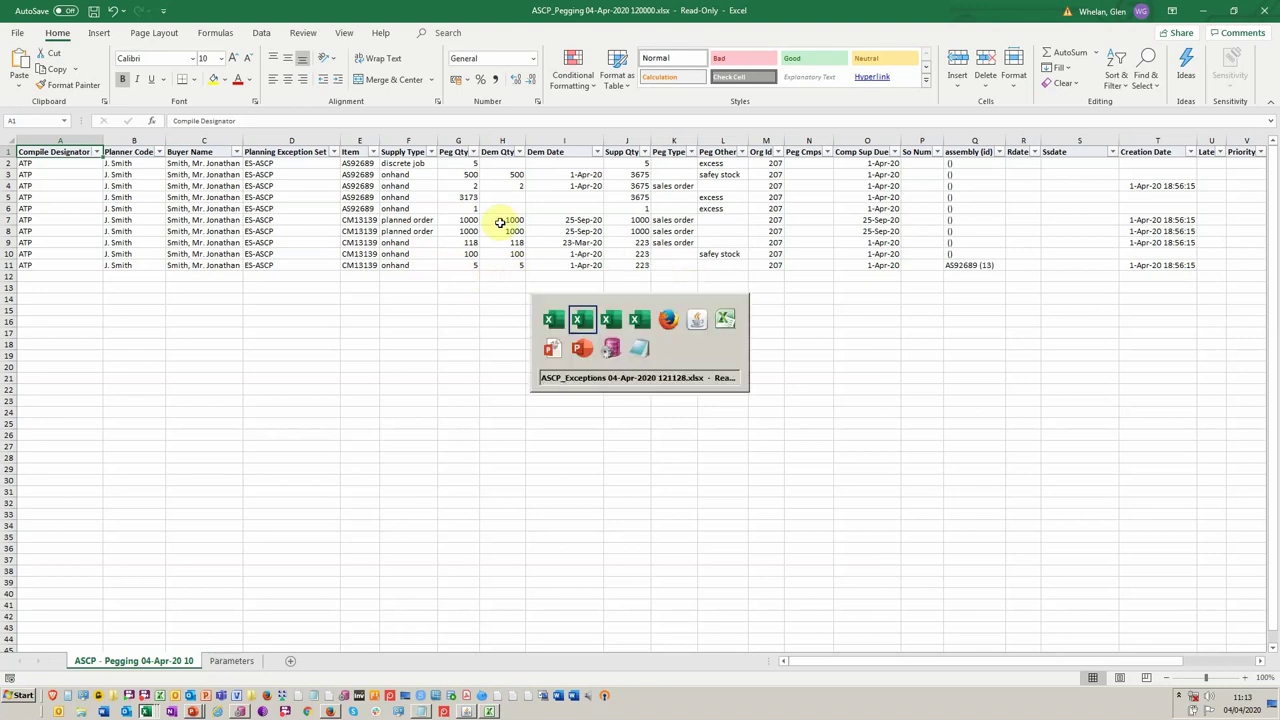
key("alt+Tab")
key("alt+Tab")
key("alt+Tab")
key("alt+Tab")
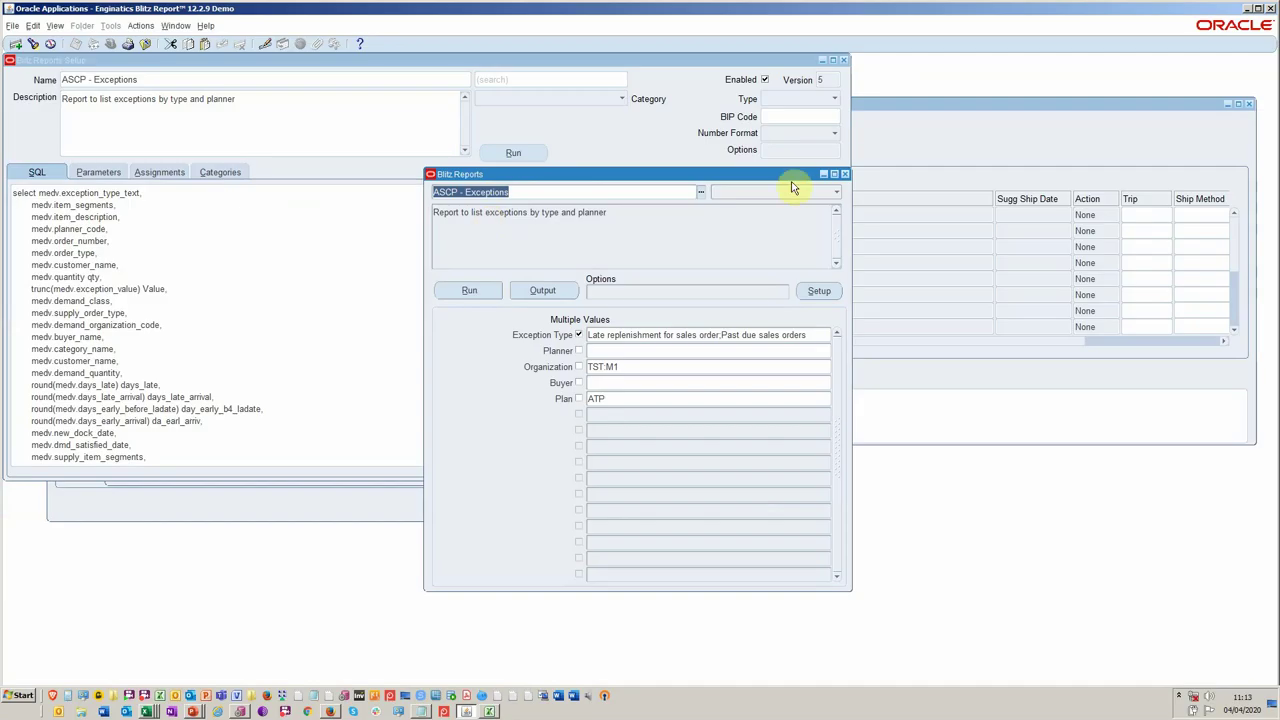
- Close the Blitz Reports run window and list all recent submitted requests via View > Requests
left_click(845, 174)
left_click(54, 27)
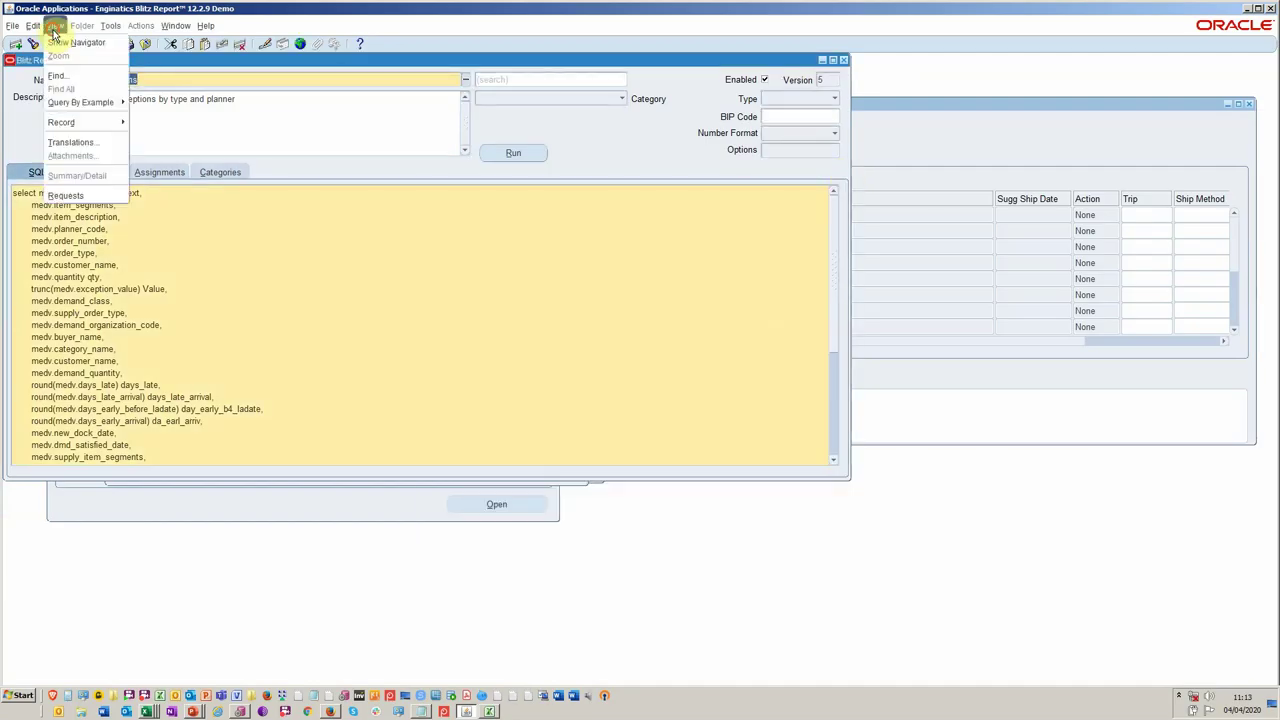
left_click(78, 196)
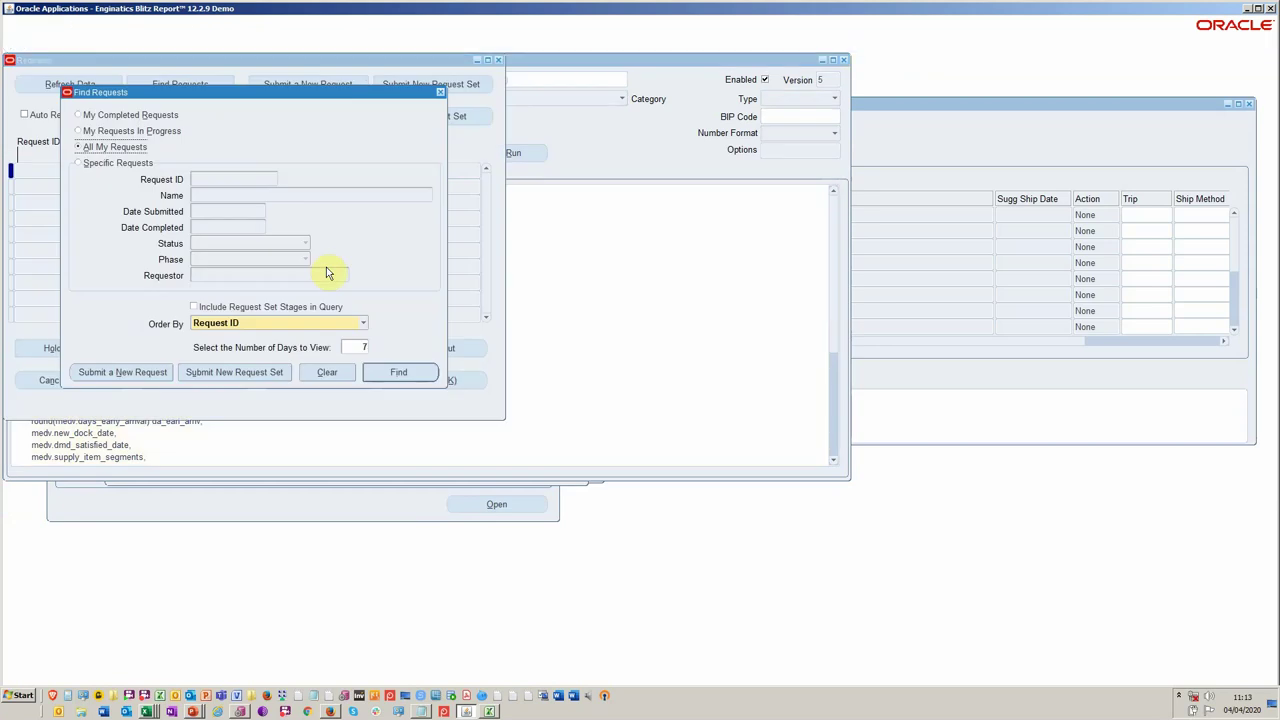
left_click(396, 373)
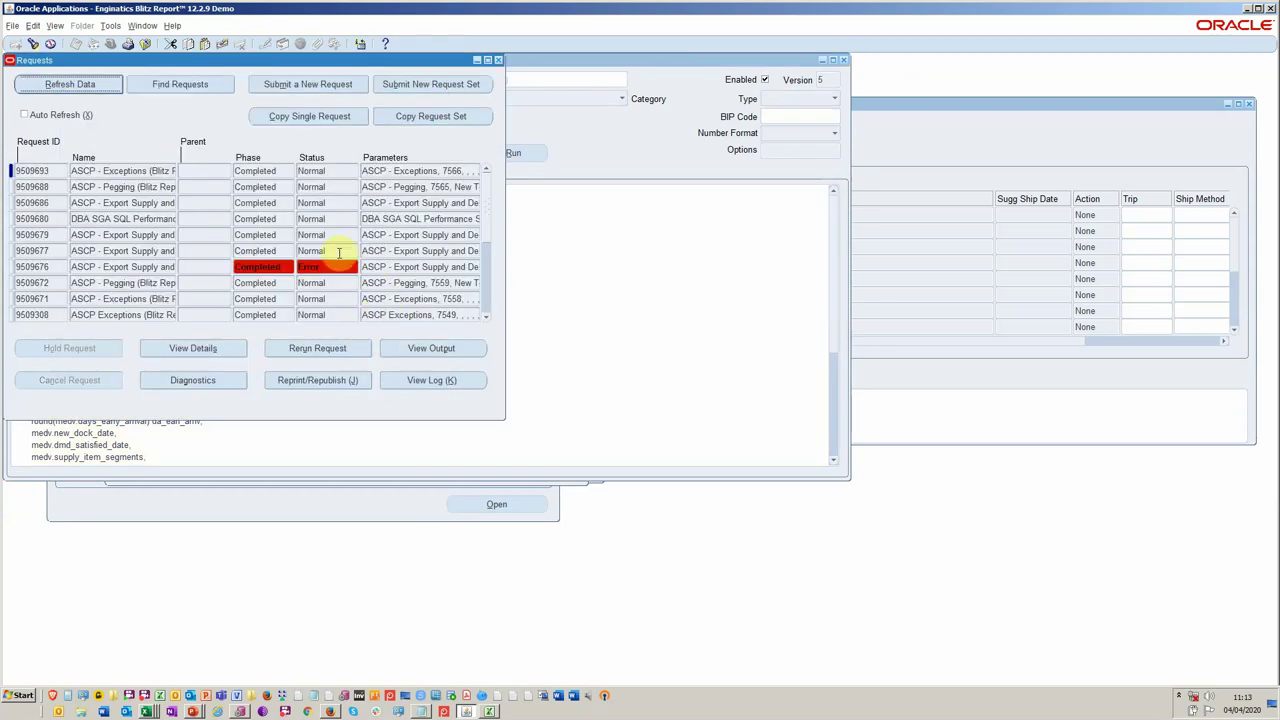
- Bring the Blitz Reports Setup window back to the front and show the hidden tray icons
key("alt+Tab")
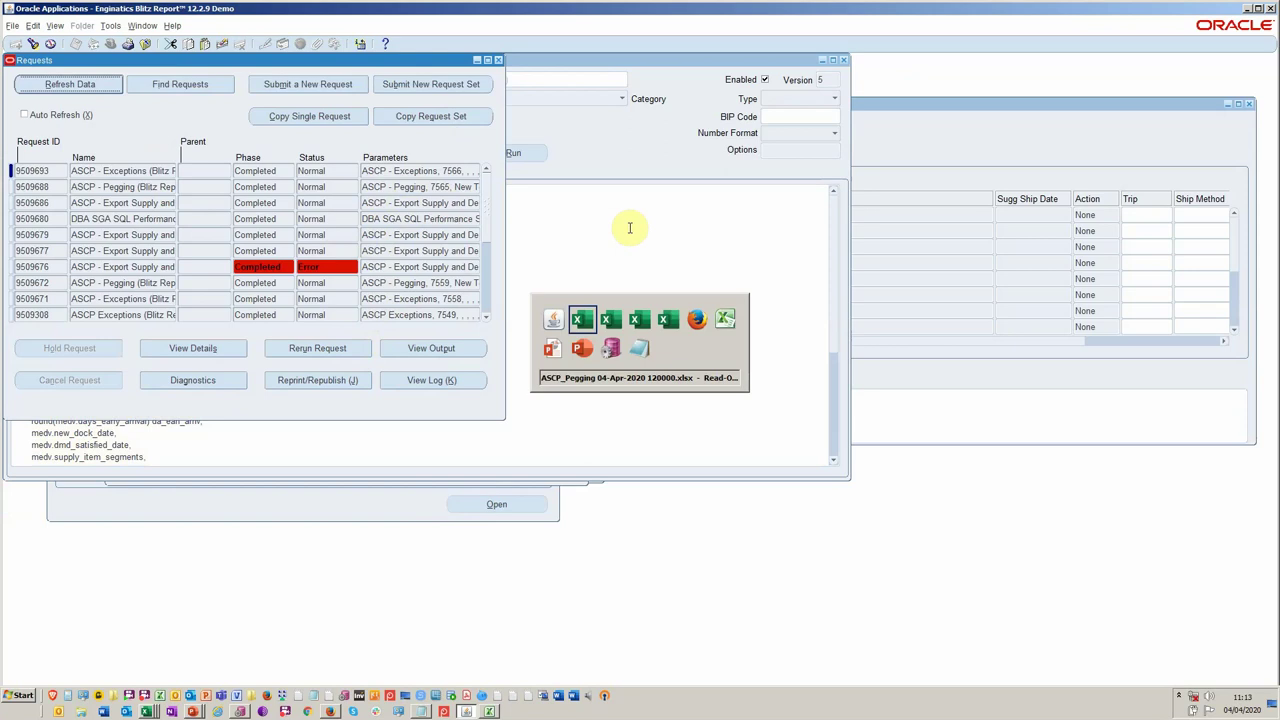
left_click(606, 183)
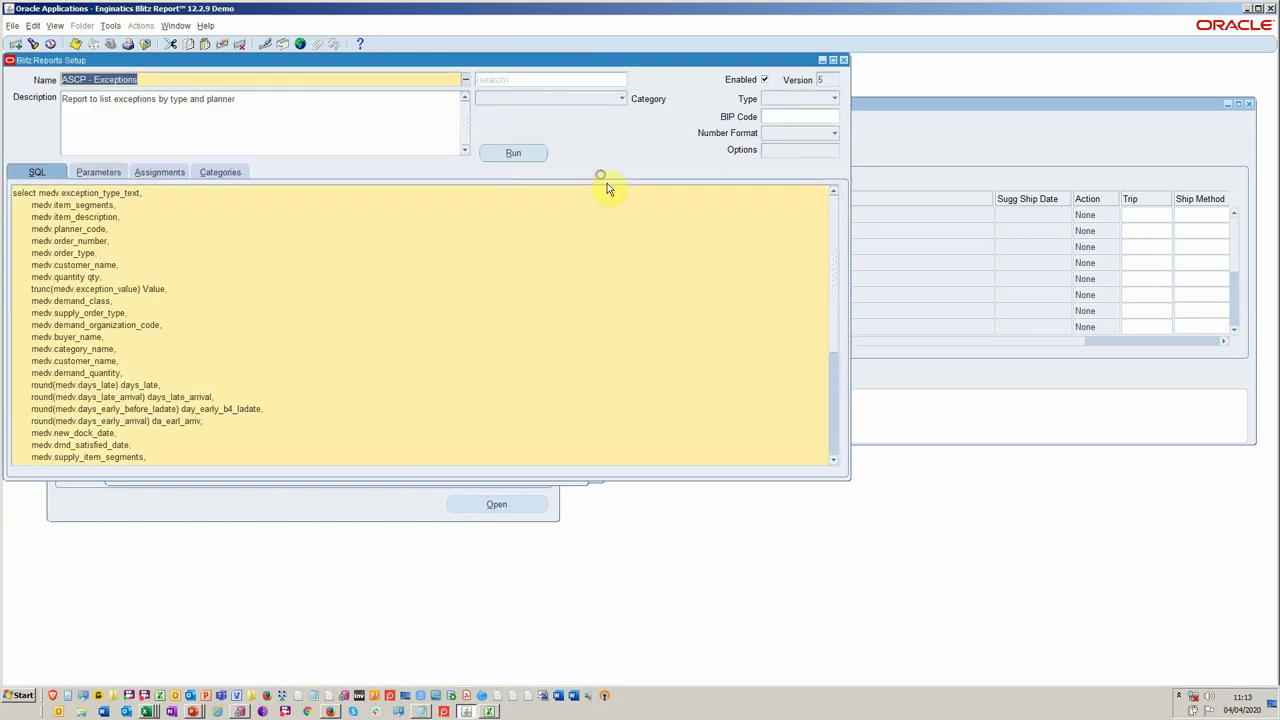
left_click(1178, 698)
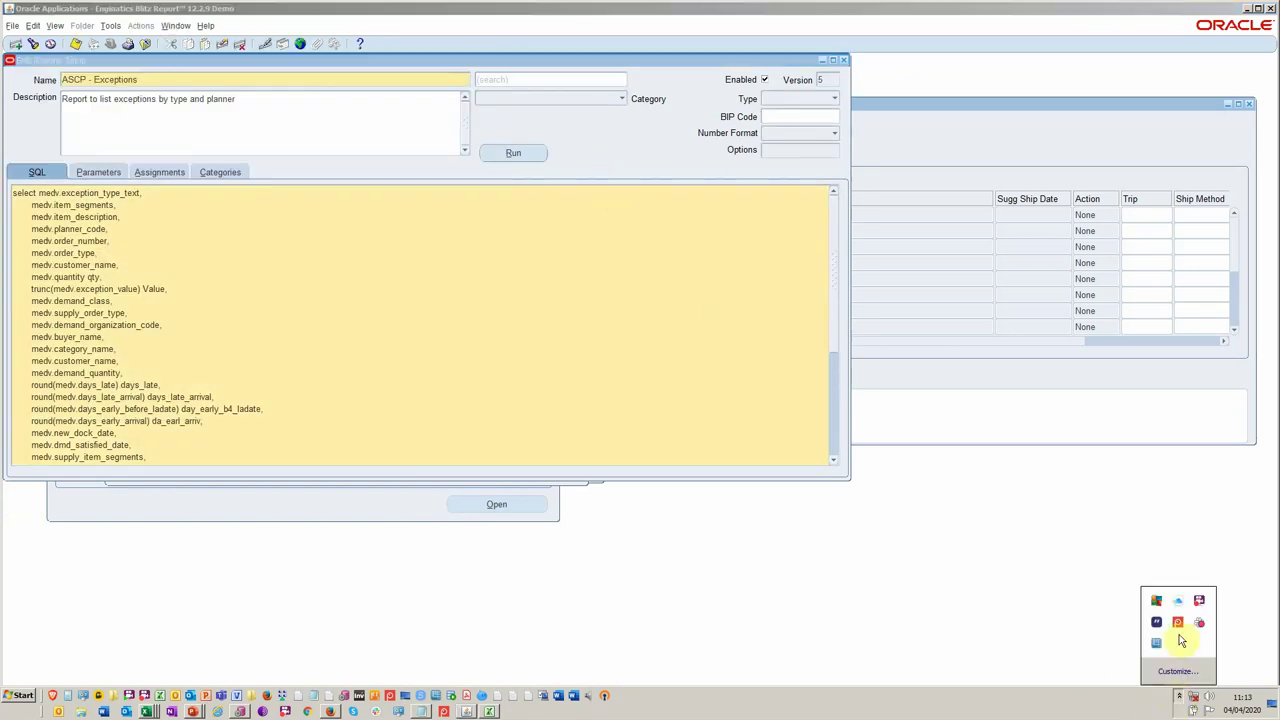